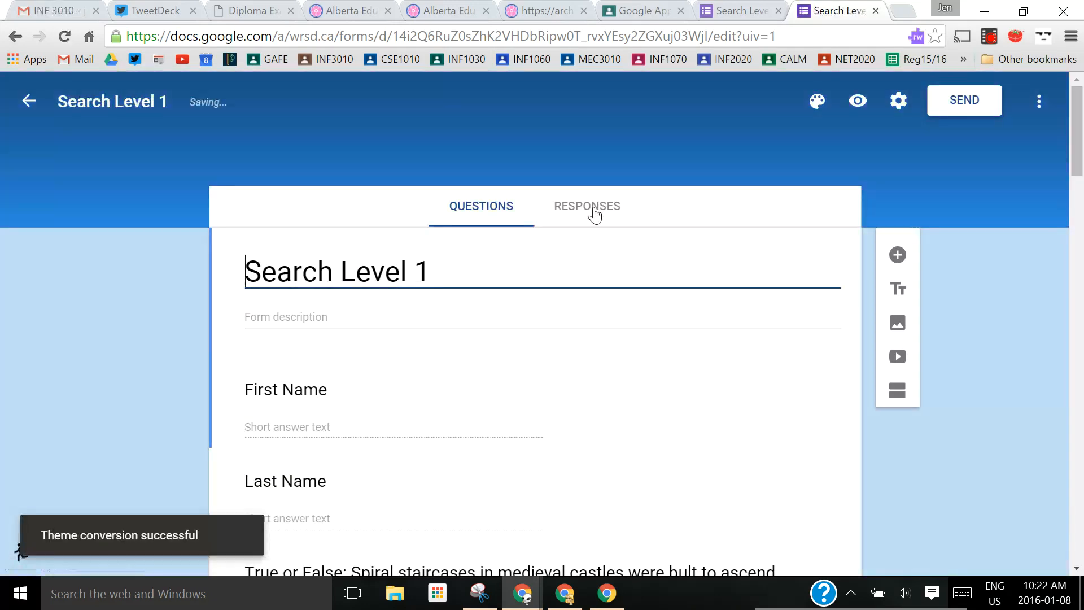
- Open the Search Level 1 form's responses in the linked spreadsheet and look through the student submissions
{"action": "left_click", "coordinate": [594, 212]}
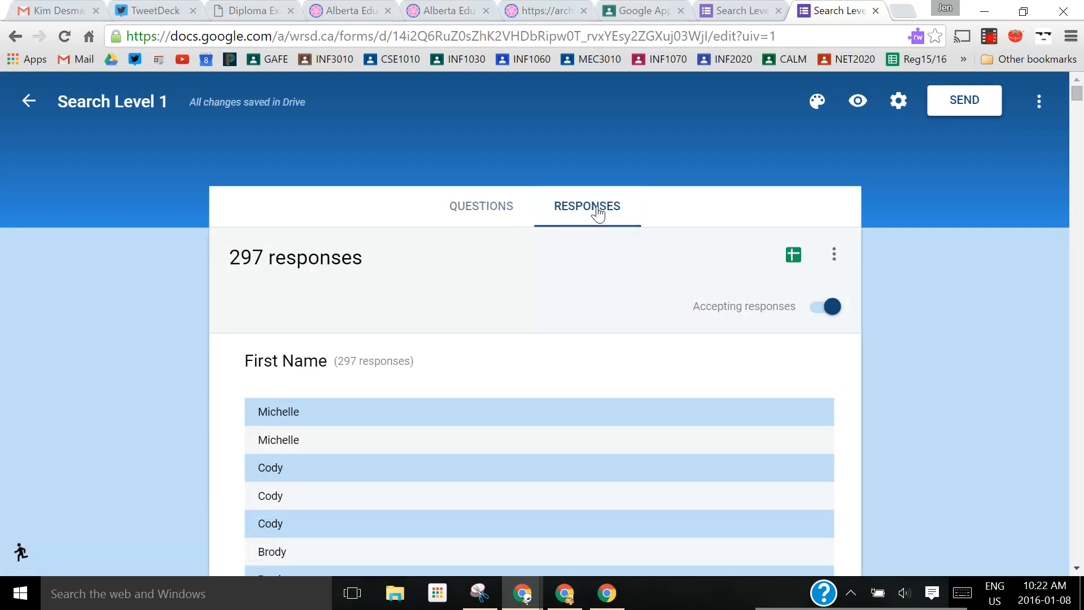
{"action": "left_click", "coordinate": [793, 257]}
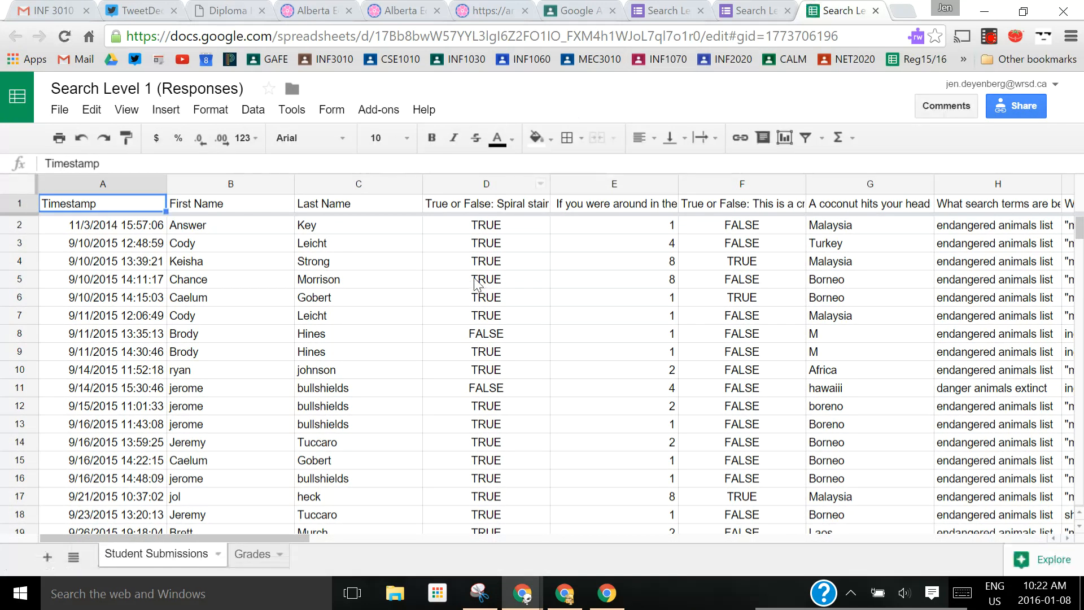
{"action": "scroll", "coordinate": [466, 292], "scroll_direction": "down", "scroll_amount": 1}
{"action": "scroll", "coordinate": [467, 292], "scroll_direction": "down", "scroll_amount": 5}
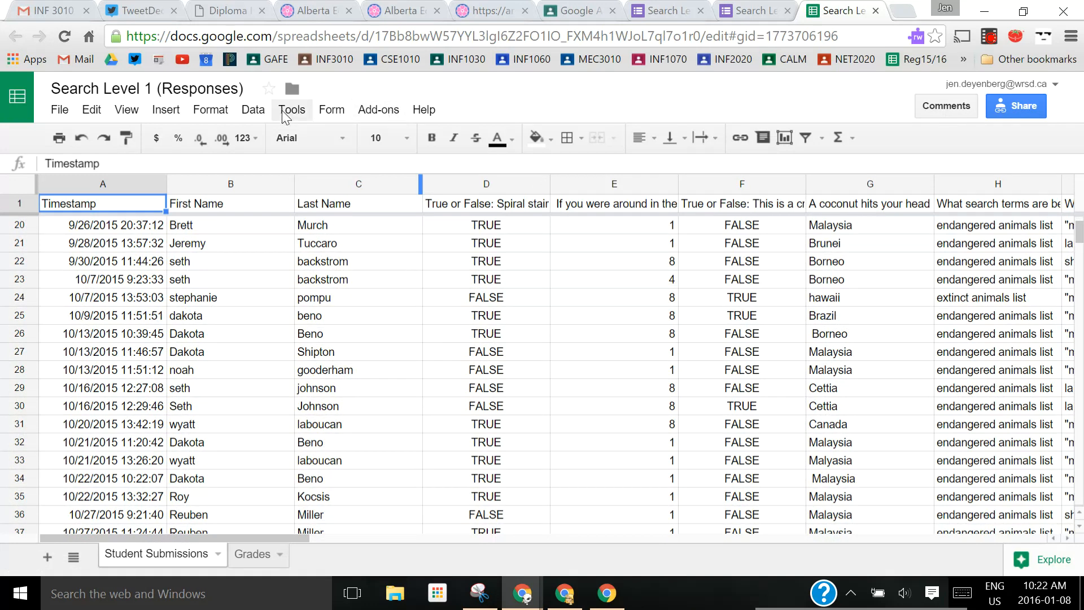
- Draft a notification rule that sends an email right away when a user submits a form, and discard it
{"action": "left_click", "coordinate": [325, 113]}
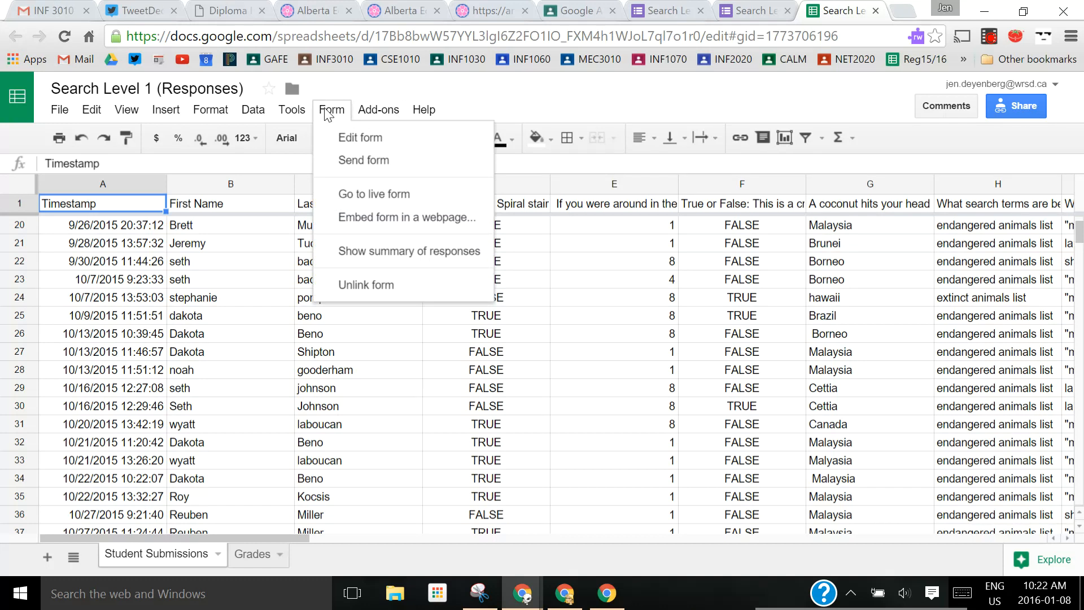
{"action": "mouse_move", "coordinate": [286, 112]}
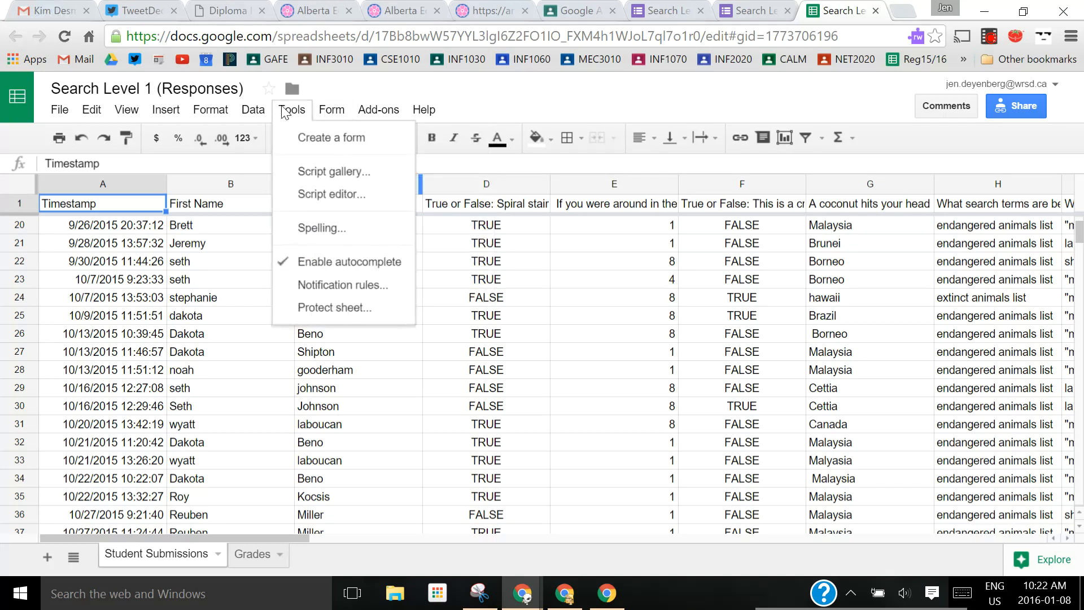
{"action": "left_click", "coordinate": [332, 285]}
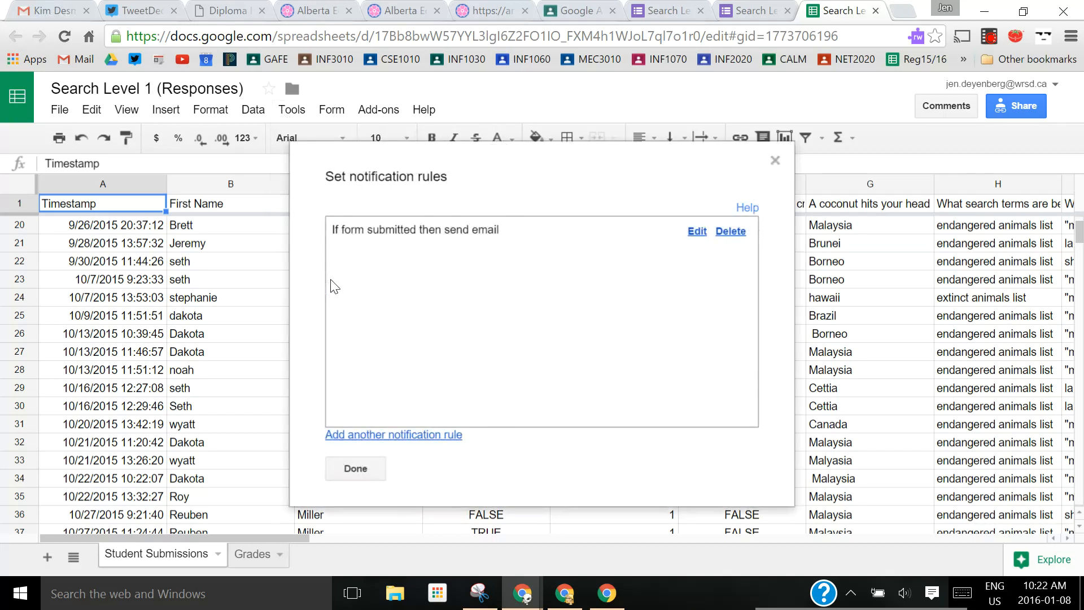
{"action": "left_click", "coordinate": [432, 432]}
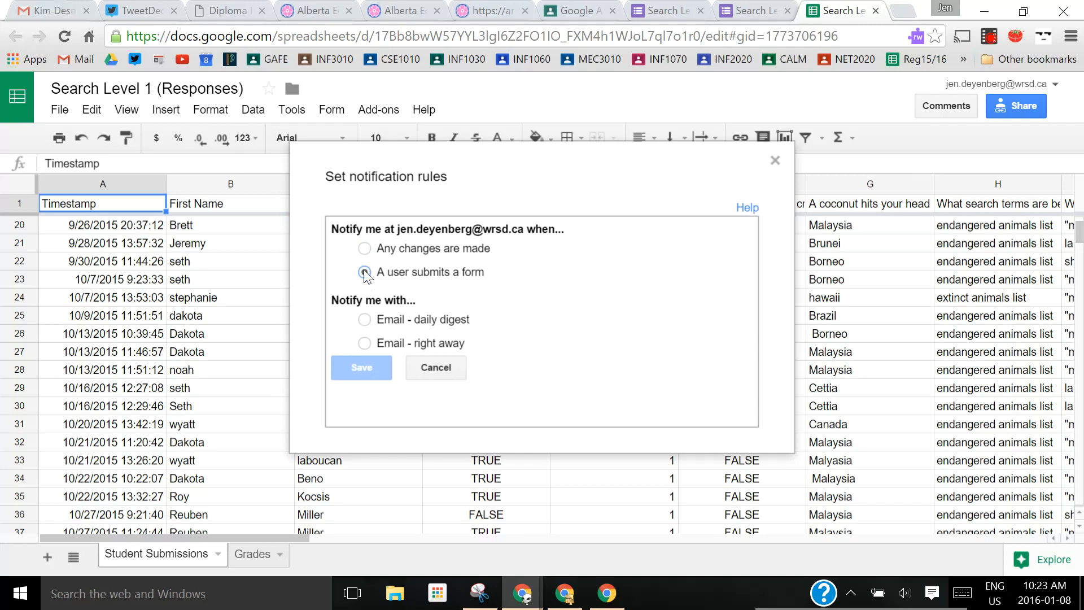
{"action": "left_click", "coordinate": [365, 343]}
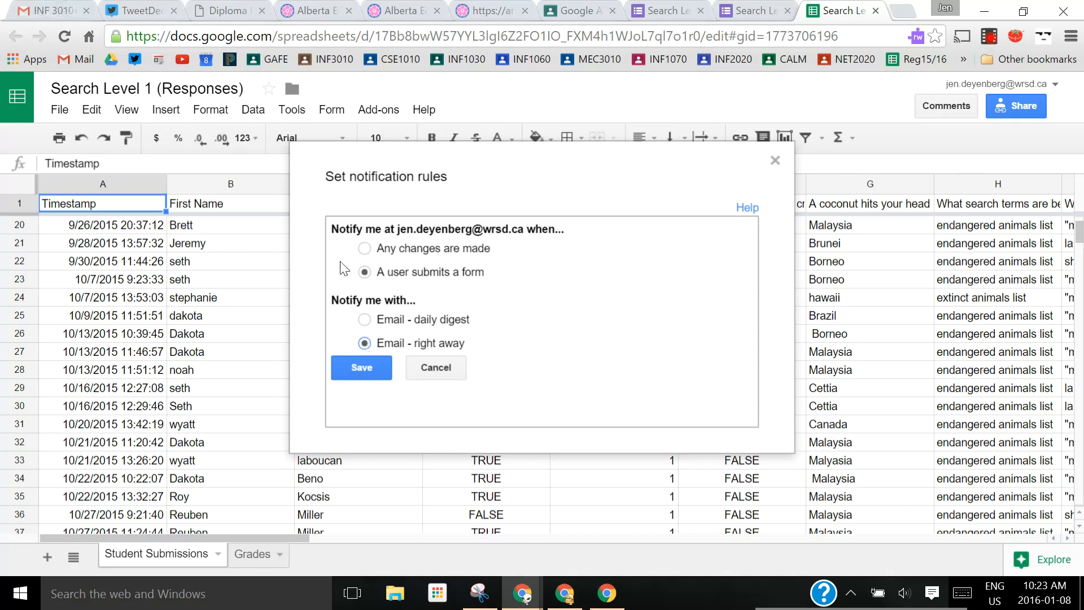
{"action": "left_click", "coordinate": [450, 374]}
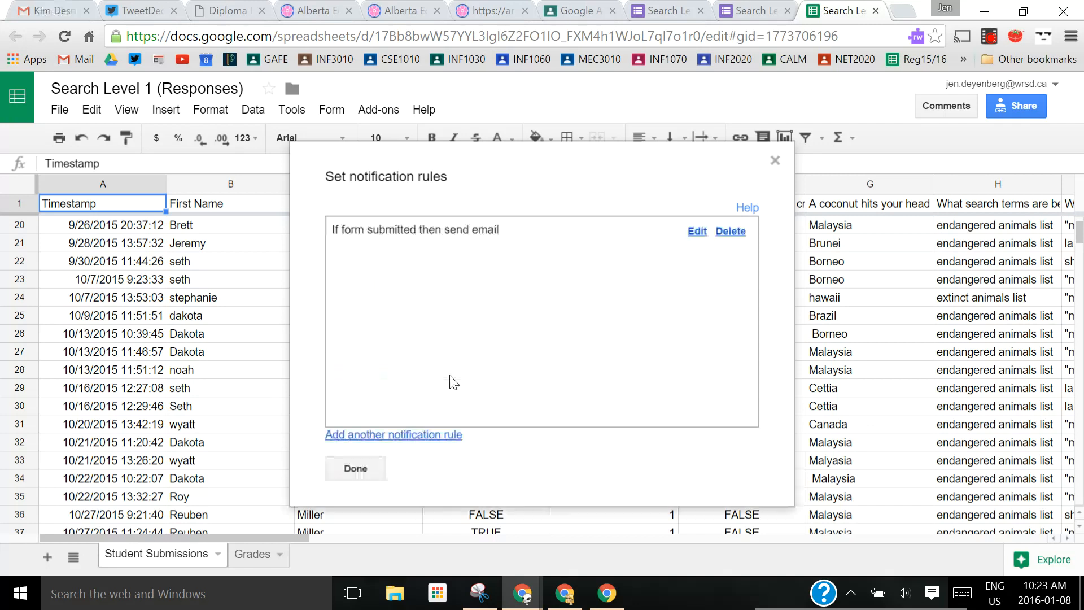
{"action": "left_click", "coordinate": [775, 160]}
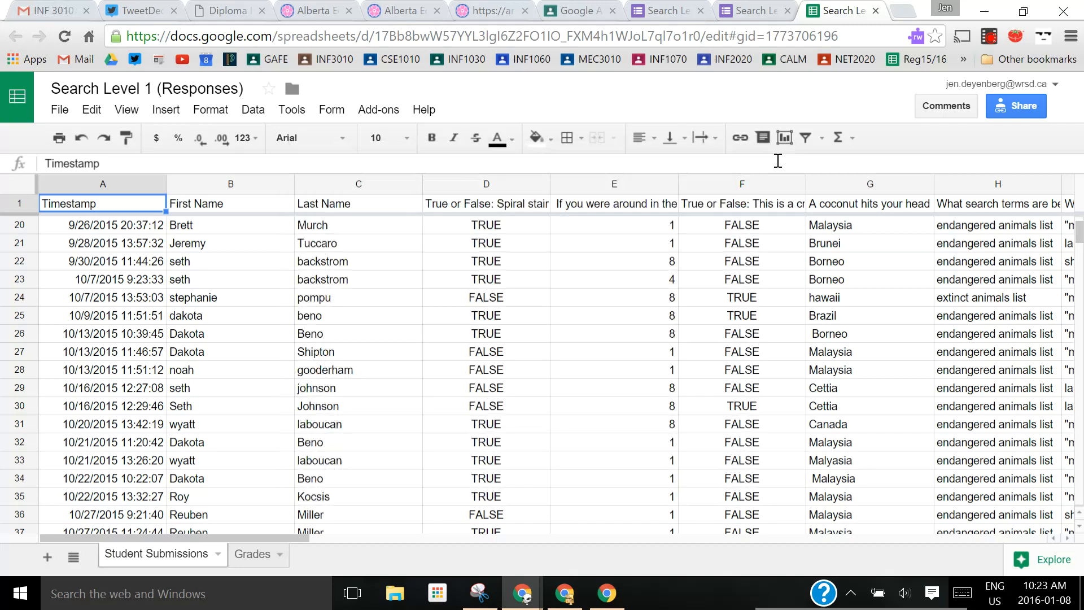
- Search the add-on store for flubaroo and close the store
{"action": "left_click", "coordinate": [380, 108]}
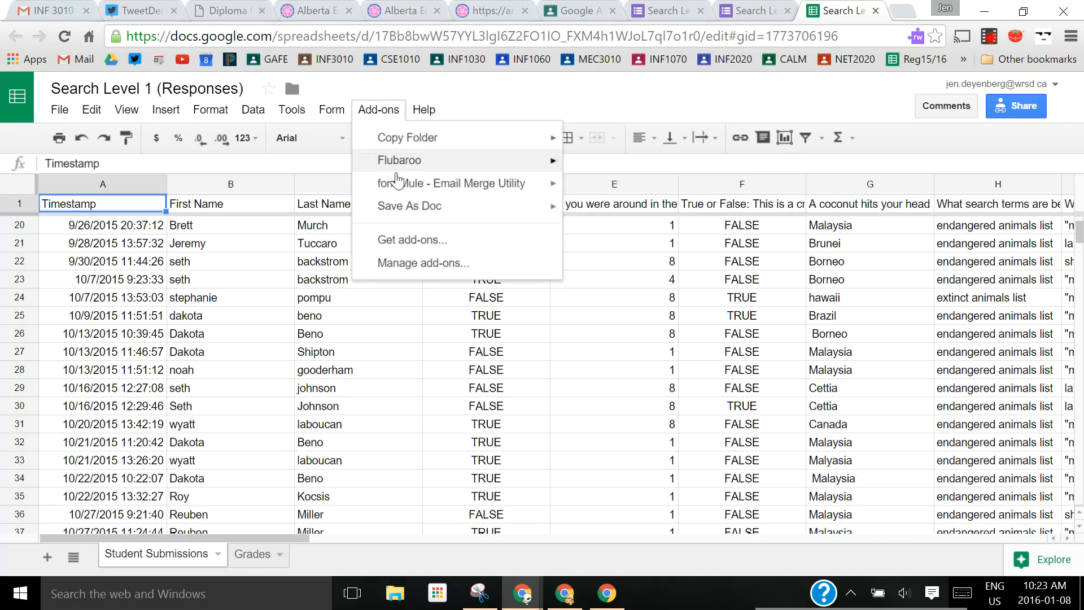
{"action": "mouse_move", "coordinate": [398, 163]}
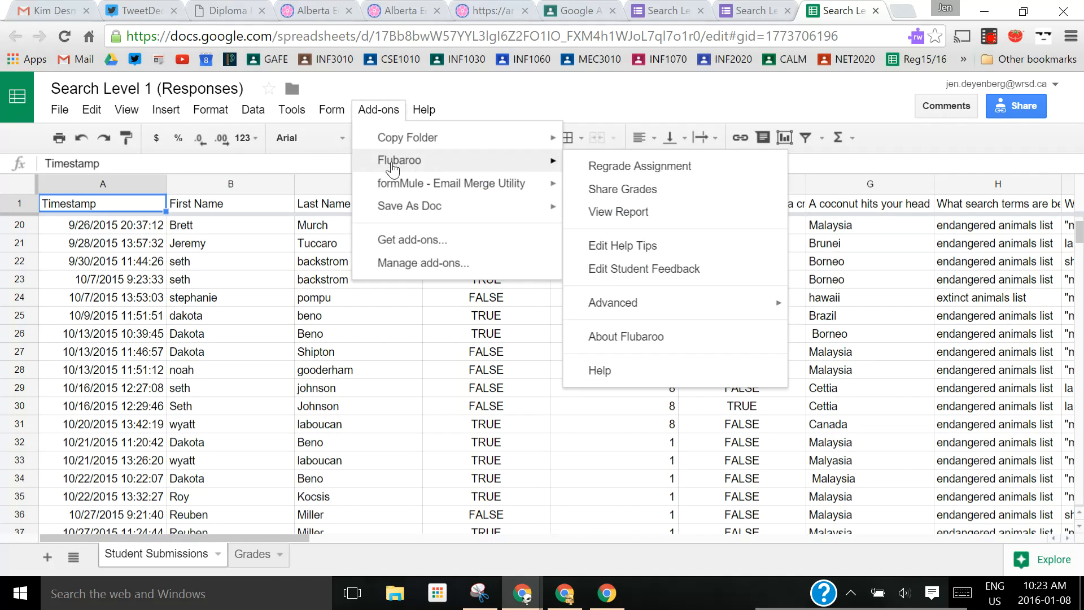
{"action": "left_click", "coordinate": [418, 243]}
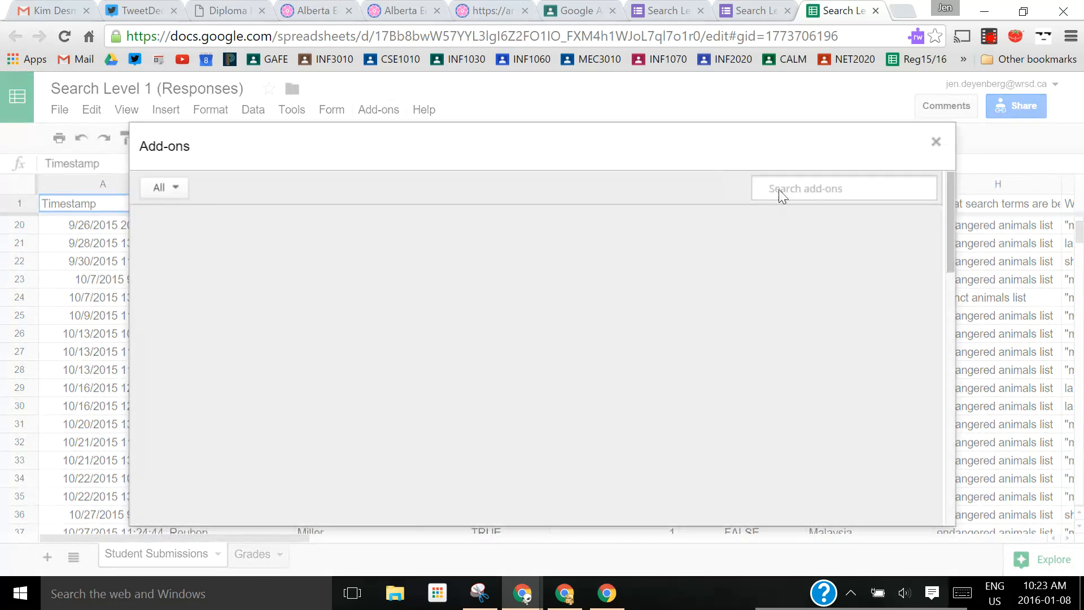
{"action": "scroll", "coordinate": [735, 260], "scroll_direction": "down", "scroll_amount": 10}
{"action": "scroll", "coordinate": [735, 261], "scroll_direction": "up", "scroll_amount": 10}
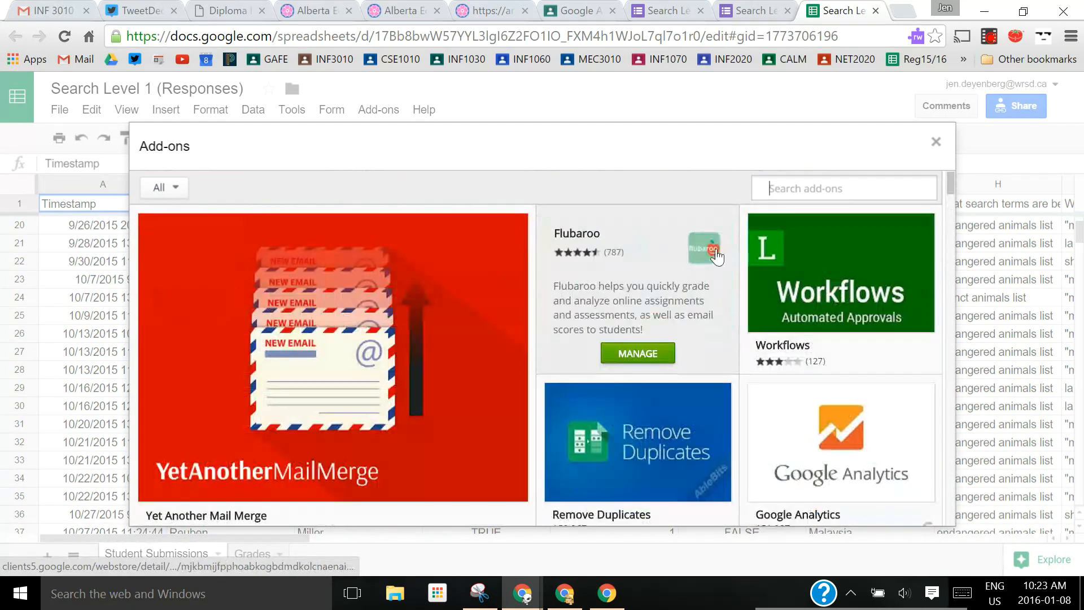
{"action": "left_click", "coordinate": [831, 189]}
{"action": "type", "text": "flu"}
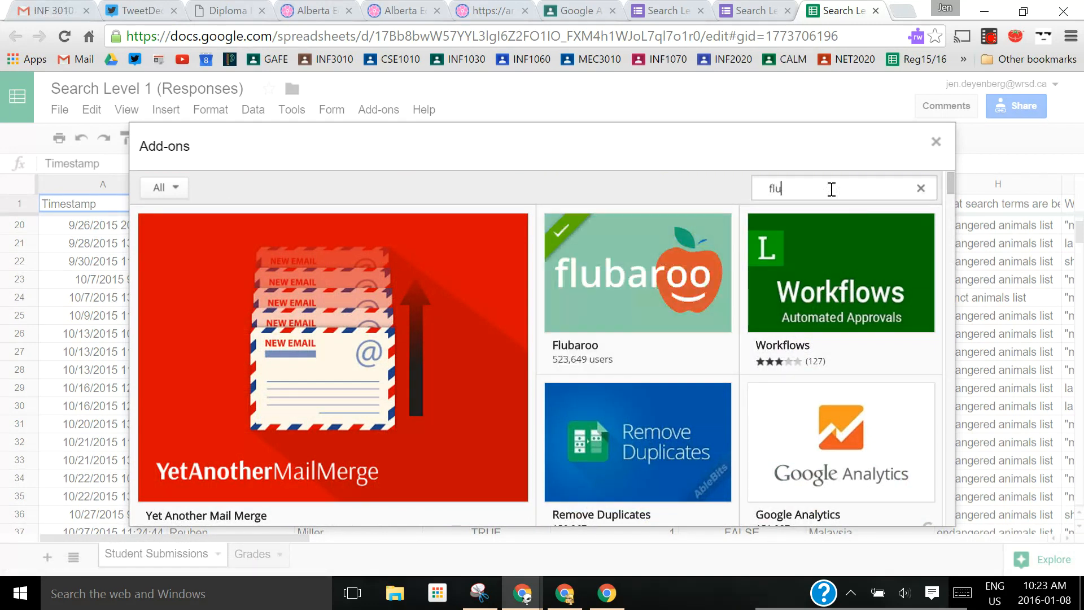
{"action": "type", "text": "baroo"}
{"action": "key", "text": "Return"}
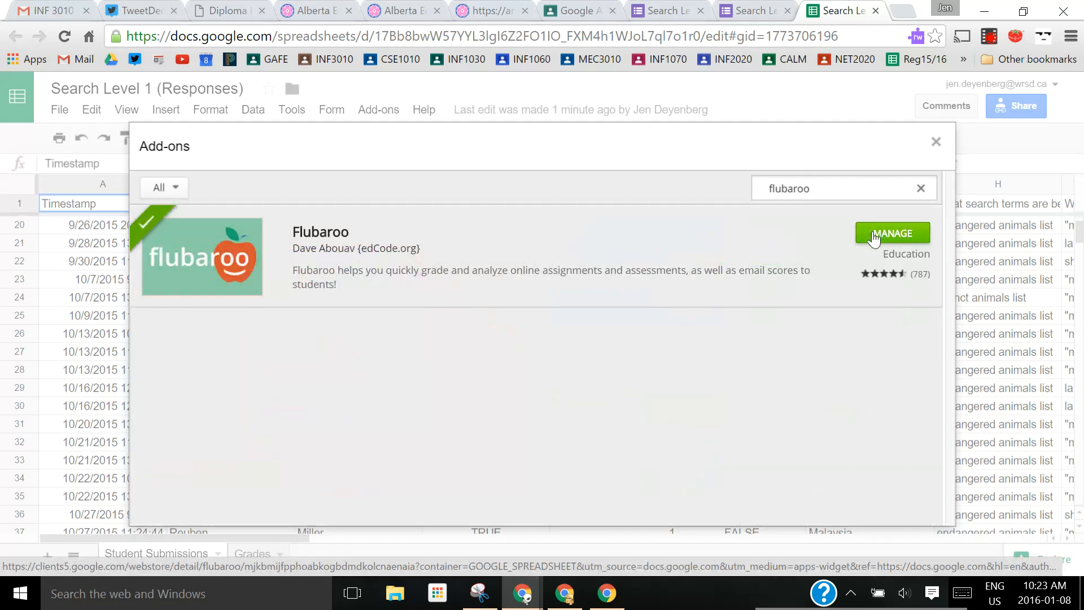
{"action": "left_click", "coordinate": [935, 142]}
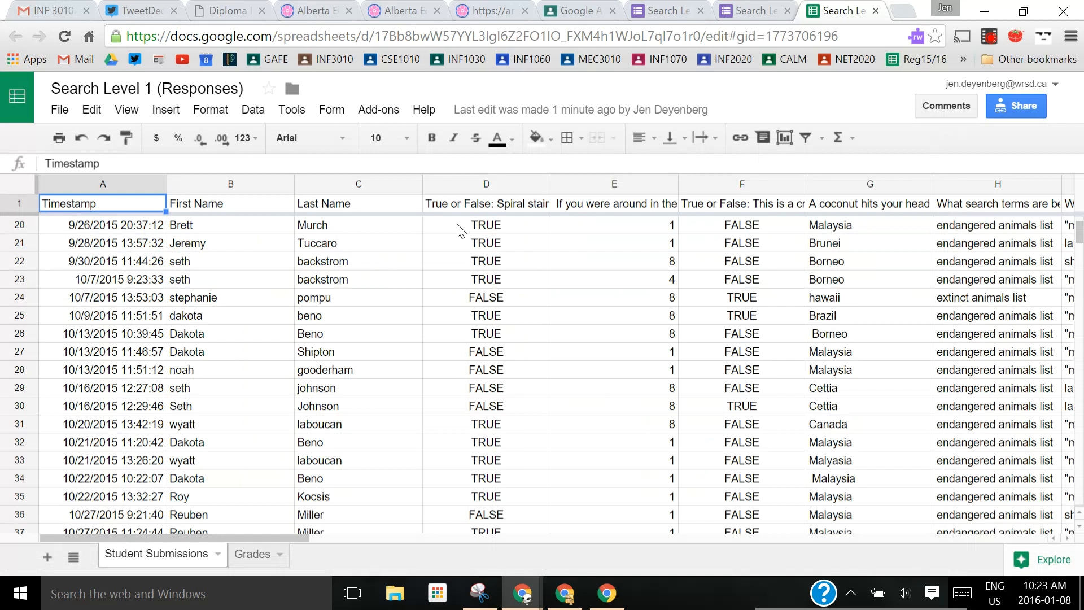
{"action": "left_click", "coordinate": [379, 111]}
{"action": "mouse_move", "coordinate": [428, 164]}
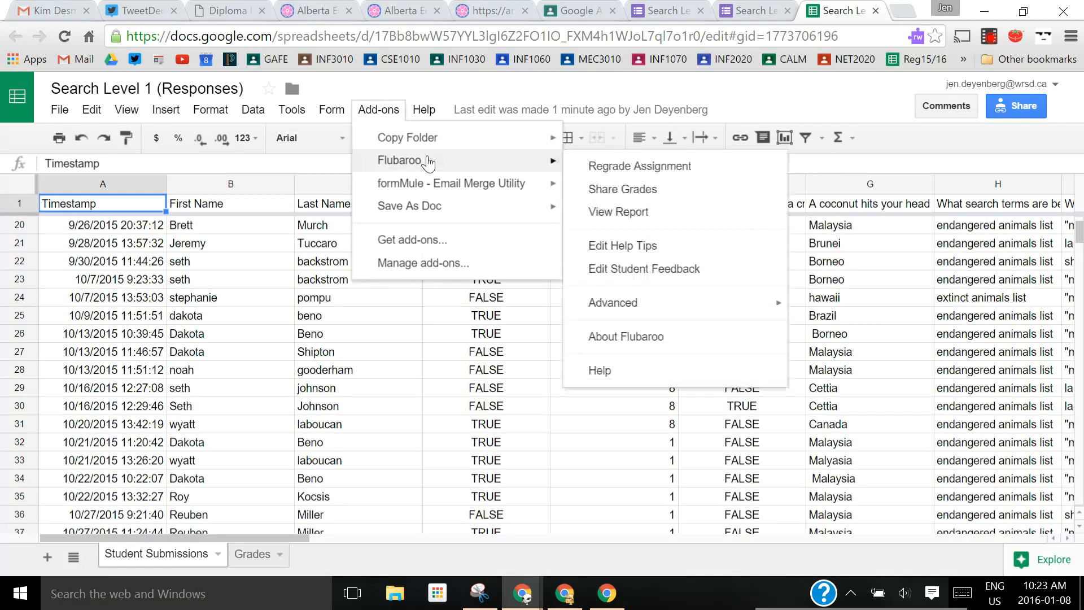
{"action": "left_click", "coordinate": [662, 165]}
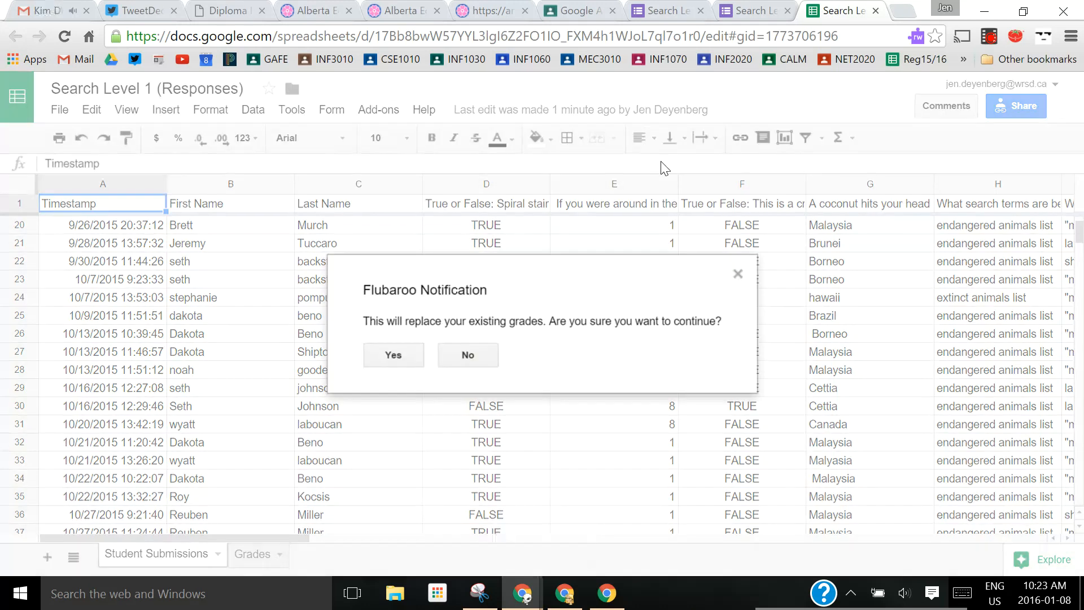
{"action": "left_click", "coordinate": [477, 362]}
- Examine the answer key submission in row 2, checking its First Name and Last Name entries
{"action": "scroll", "coordinate": [437, 417], "scroll_direction": "up", "scroll_amount": 6}
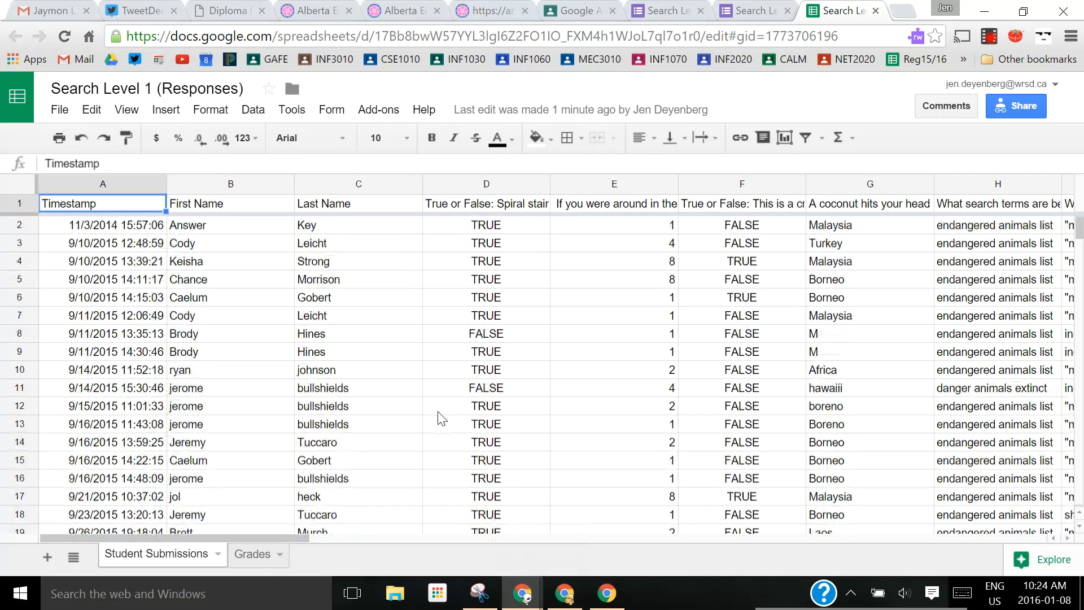
{"action": "left_click", "coordinate": [188, 229]}
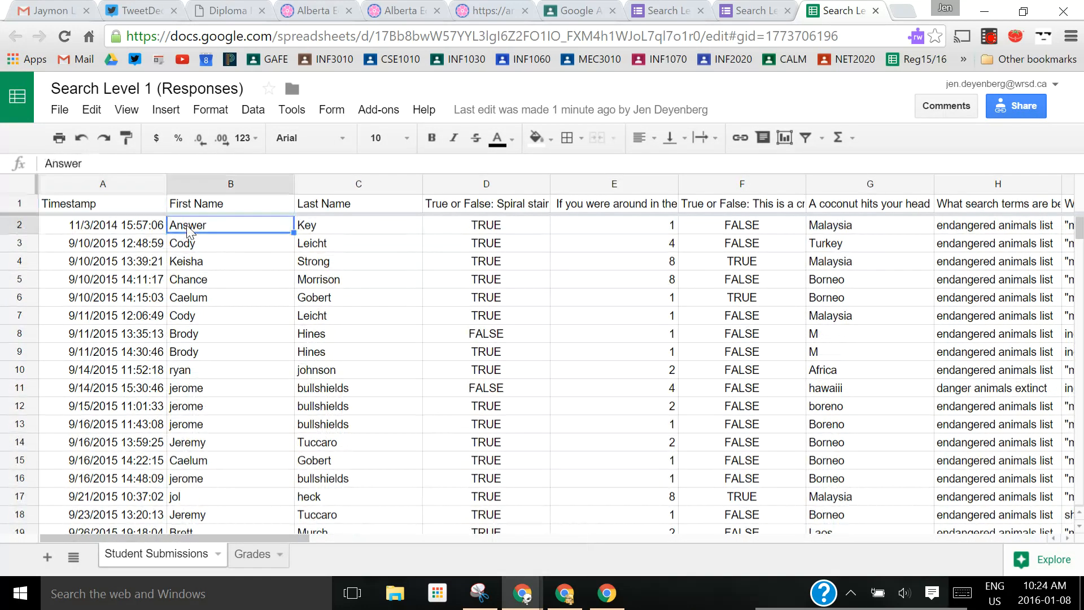
{"action": "left_click", "coordinate": [327, 229]}
{"action": "mouse_move", "coordinate": [286, 537]}
{"action": "left_mouse_down"}
{"action": "mouse_move", "coordinate": [523, 537]}
{"action": "mouse_move", "coordinate": [302, 534]}
{"action": "left_mouse_up"}
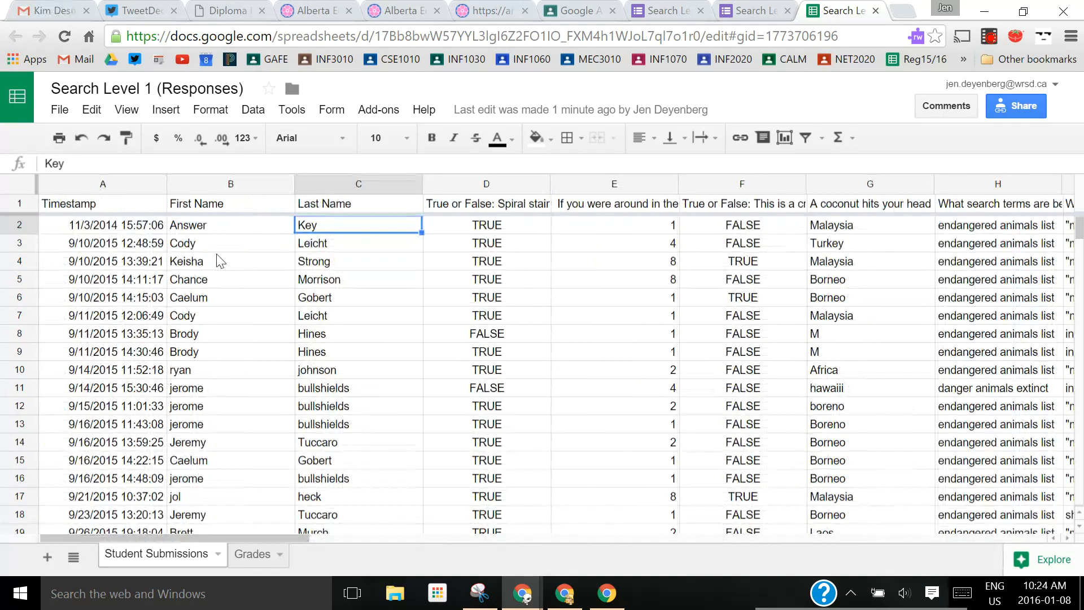
{"action": "left_click", "coordinate": [248, 234]}
{"action": "left_click", "coordinate": [313, 231]}
- Start regrading the assignment with Flubaroo, replacing the existing grades and accepting the suggested grading option and points for each question
{"action": "left_click", "coordinate": [376, 111]}
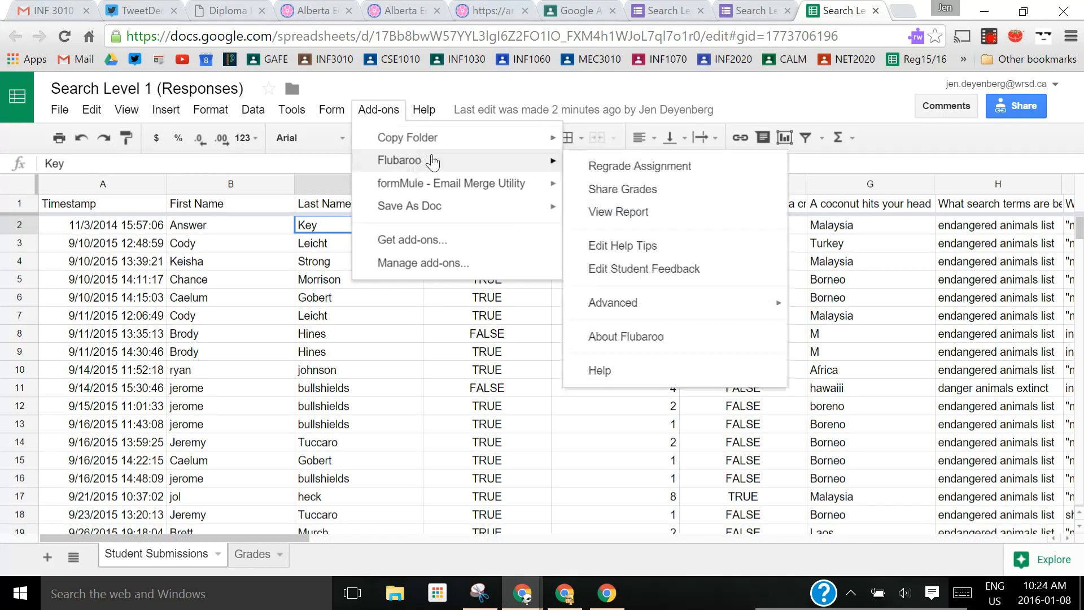
{"action": "left_click", "coordinate": [668, 167]}
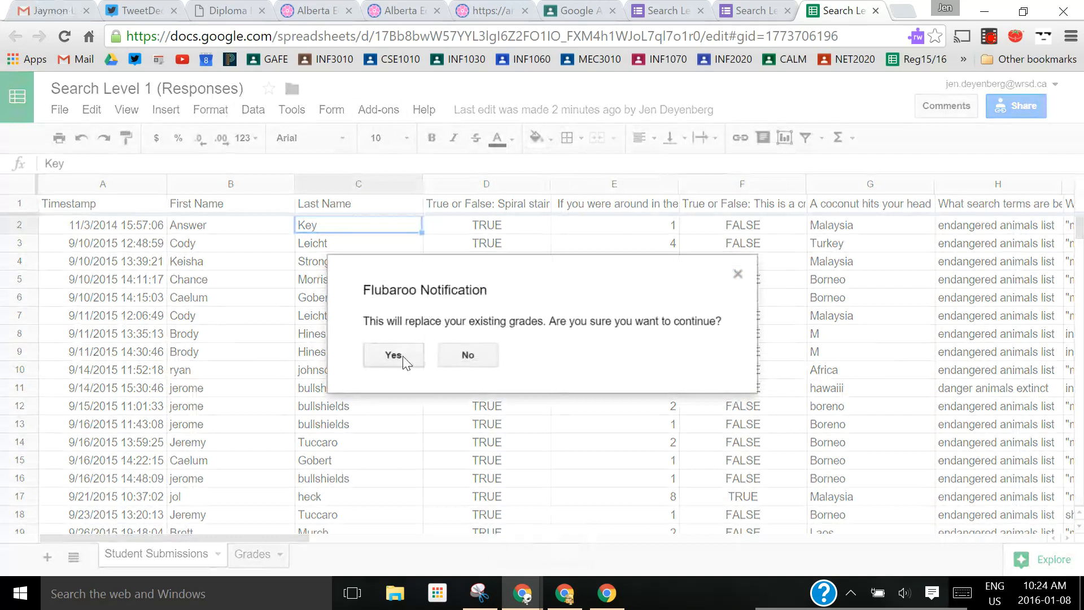
{"action": "left_click", "coordinate": [393, 355]}
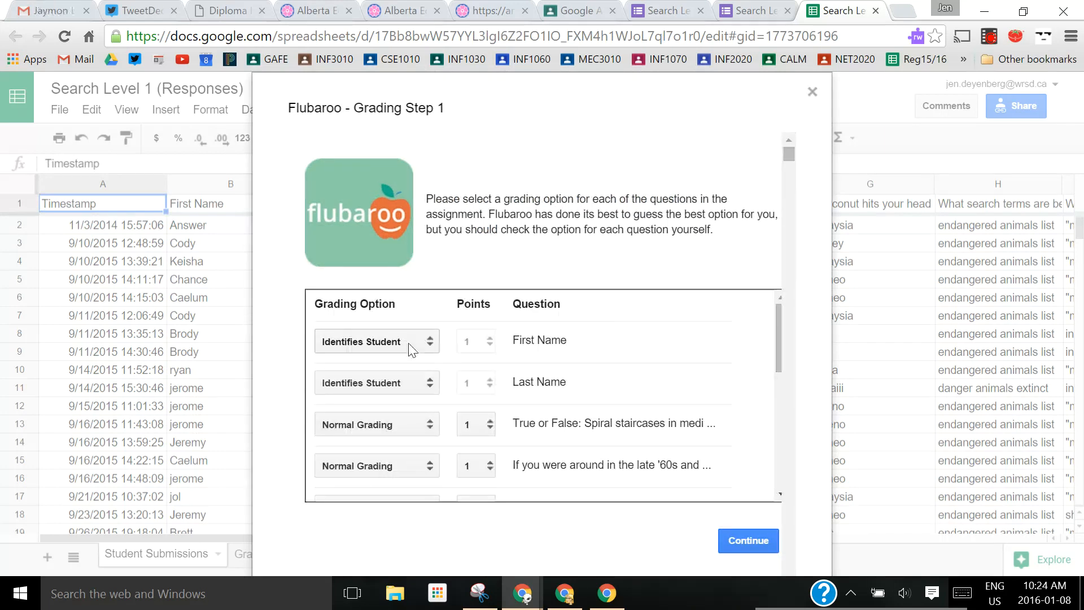
{"action": "scroll", "coordinate": [400, 374], "scroll_direction": "down", "scroll_amount": 3}
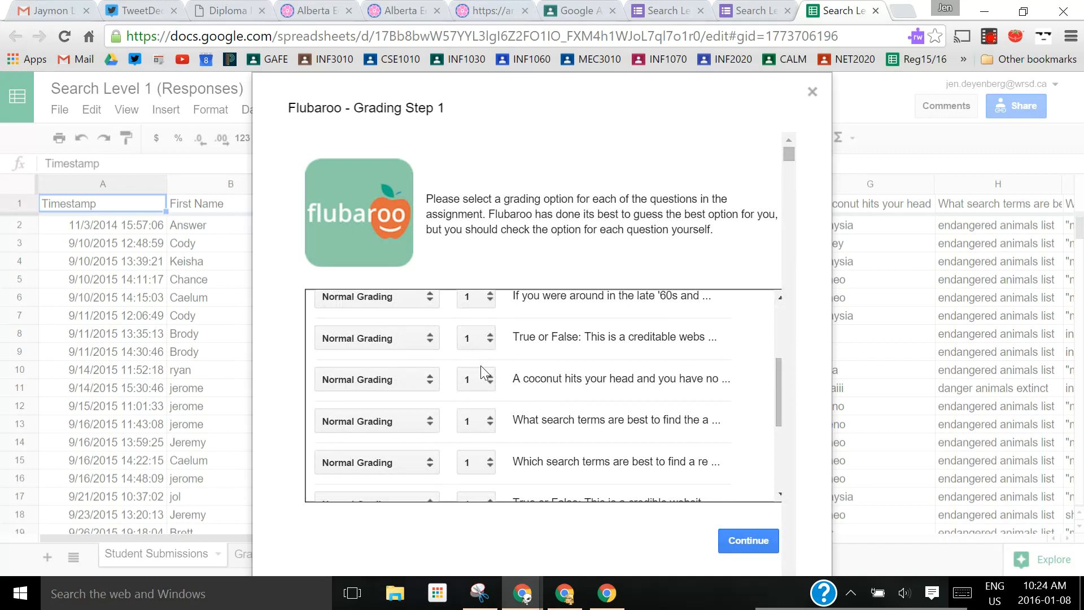
{"action": "scroll", "coordinate": [468, 435], "scroll_direction": "down", "scroll_amount": 3}
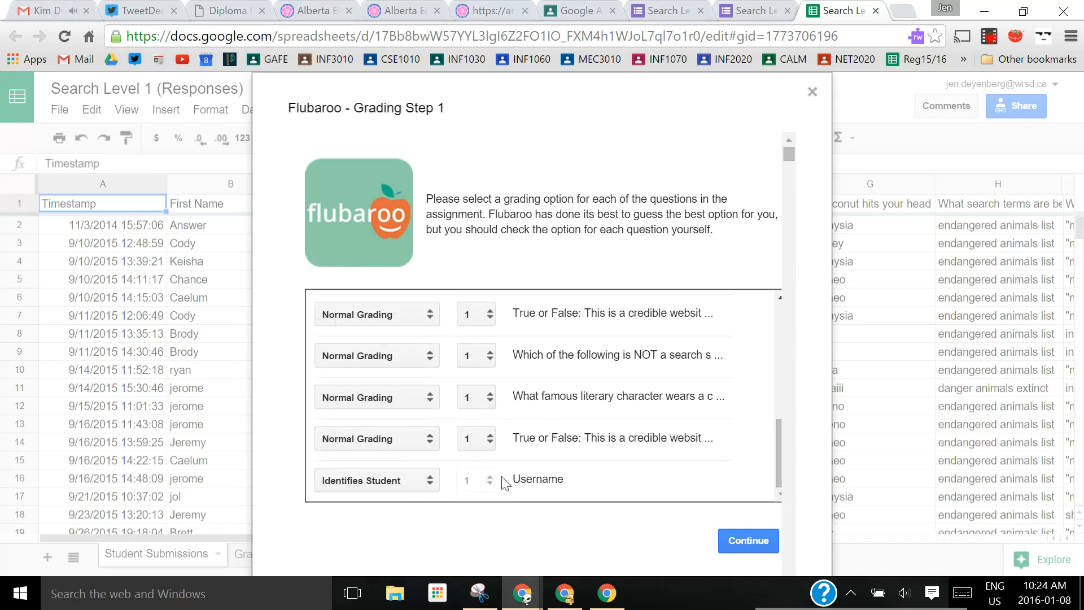
{"action": "scroll", "coordinate": [612, 466], "scroll_direction": "up", "scroll_amount": 4}
{"action": "left_click", "coordinate": [748, 540]}
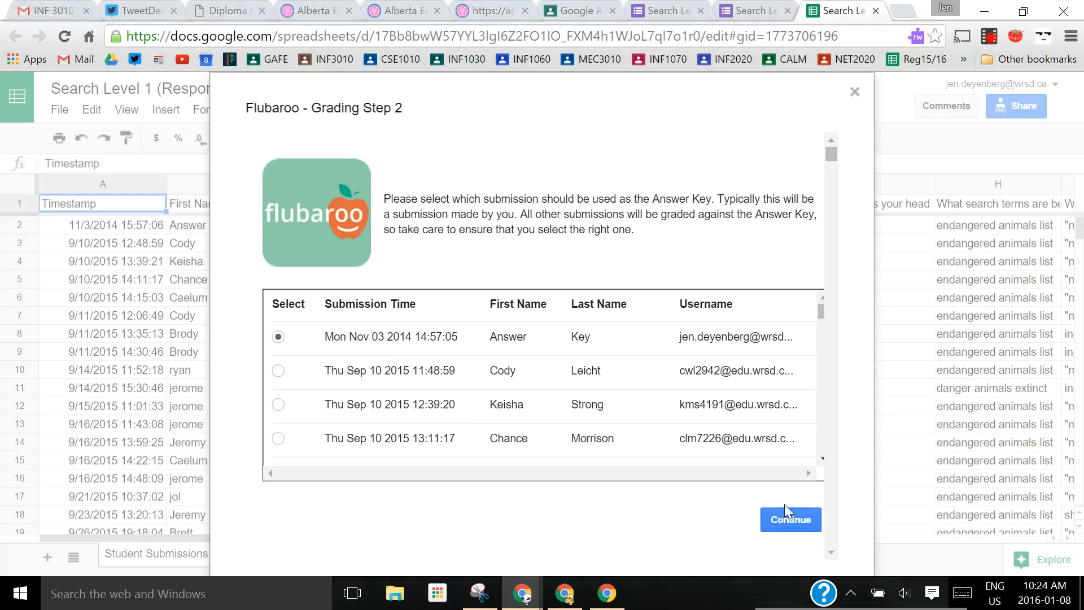
- Grade all submissions against the Answer Key submission and dismiss the completion notice
{"action": "left_click", "coordinate": [789, 518]}
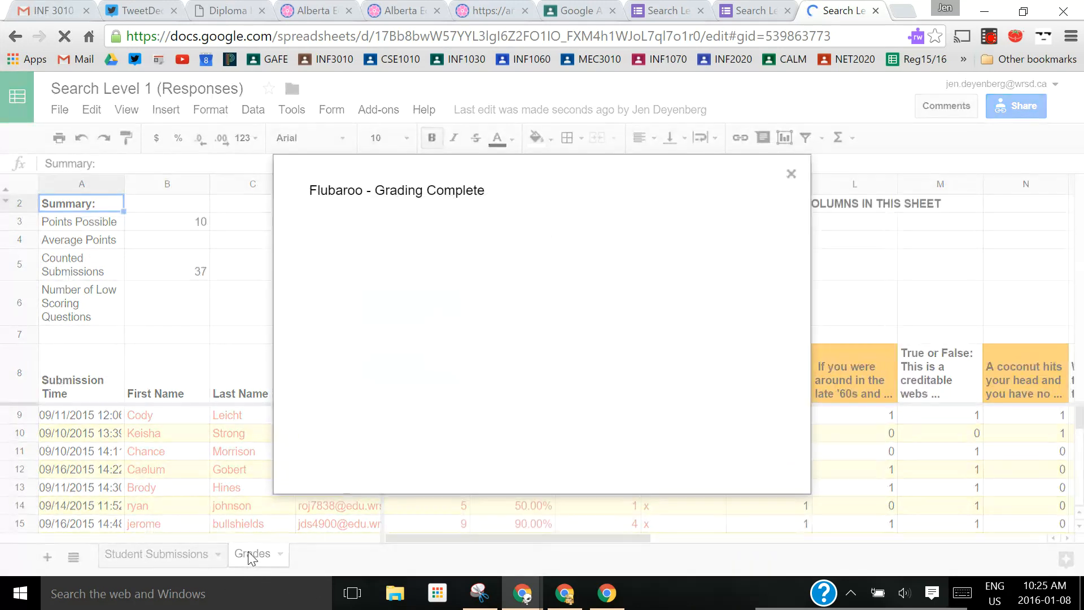
{"action": "left_click", "coordinate": [791, 175]}
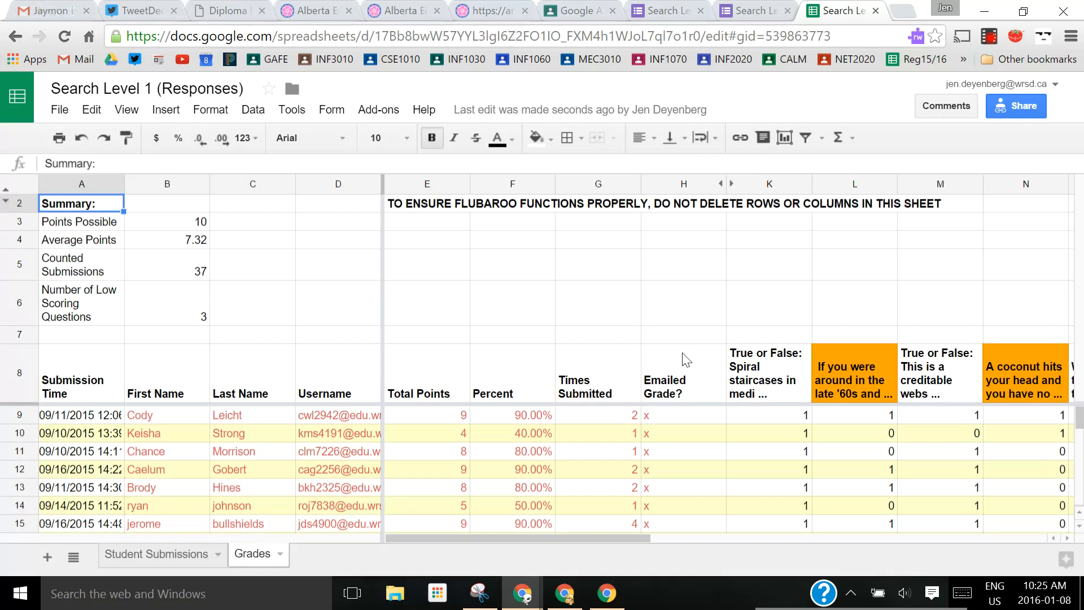
- Clear the Emailed Grade mark for the last student submission in row 45 of the Grades sheet
{"action": "scroll", "coordinate": [691, 430], "scroll_direction": "down", "scroll_amount": 2}
{"action": "scroll", "coordinate": [691, 430], "scroll_direction": "down", "scroll_amount": 3}
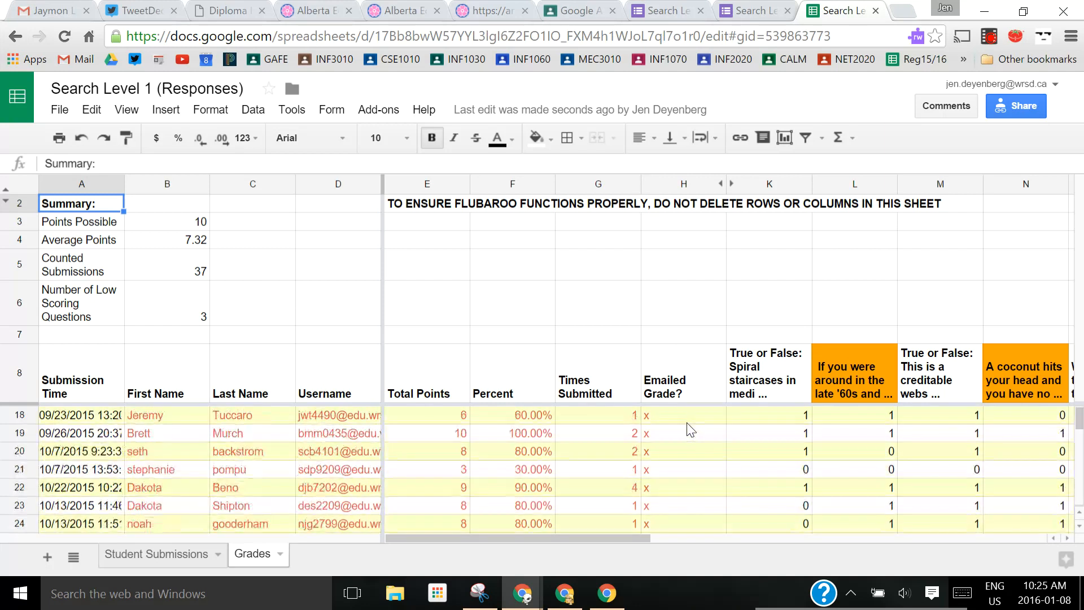
{"action": "scroll", "coordinate": [692, 429], "scroll_direction": "down", "scroll_amount": 6}
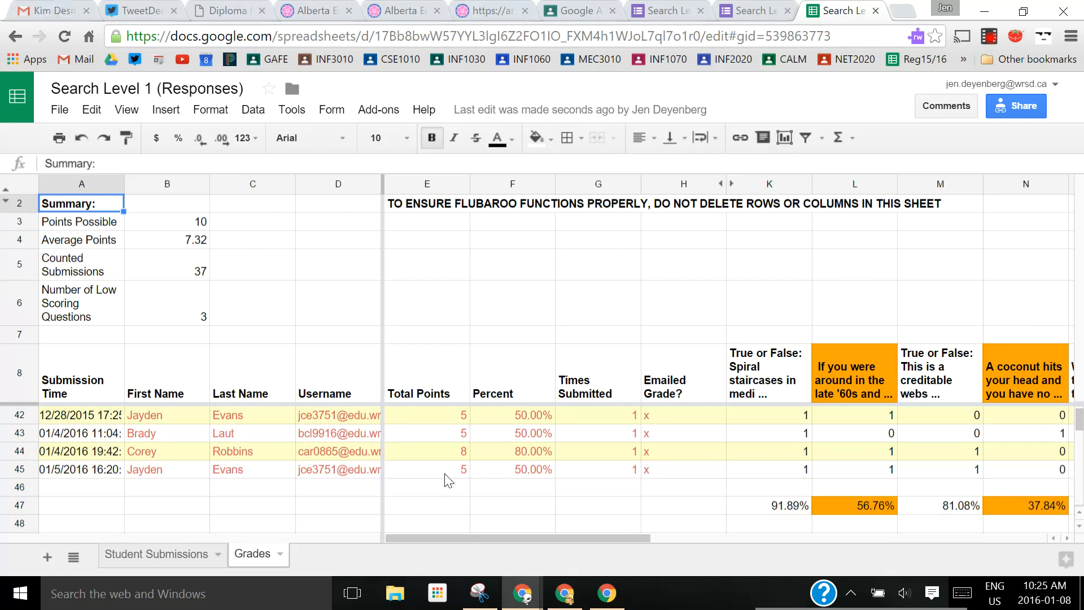
{"action": "left_click", "coordinate": [657, 476]}
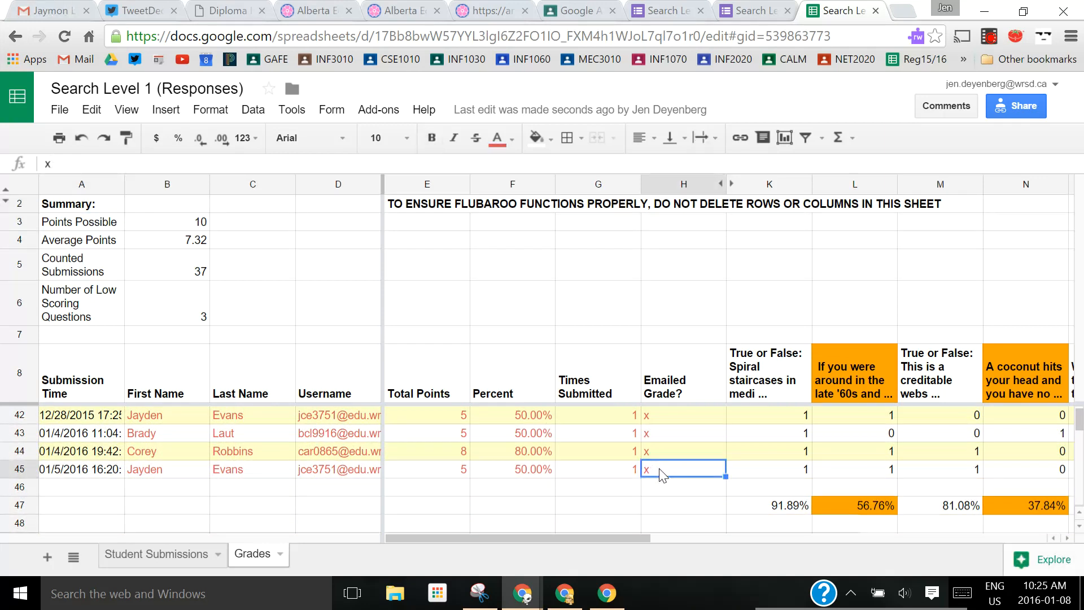
{"action": "key", "text": "Delete"}
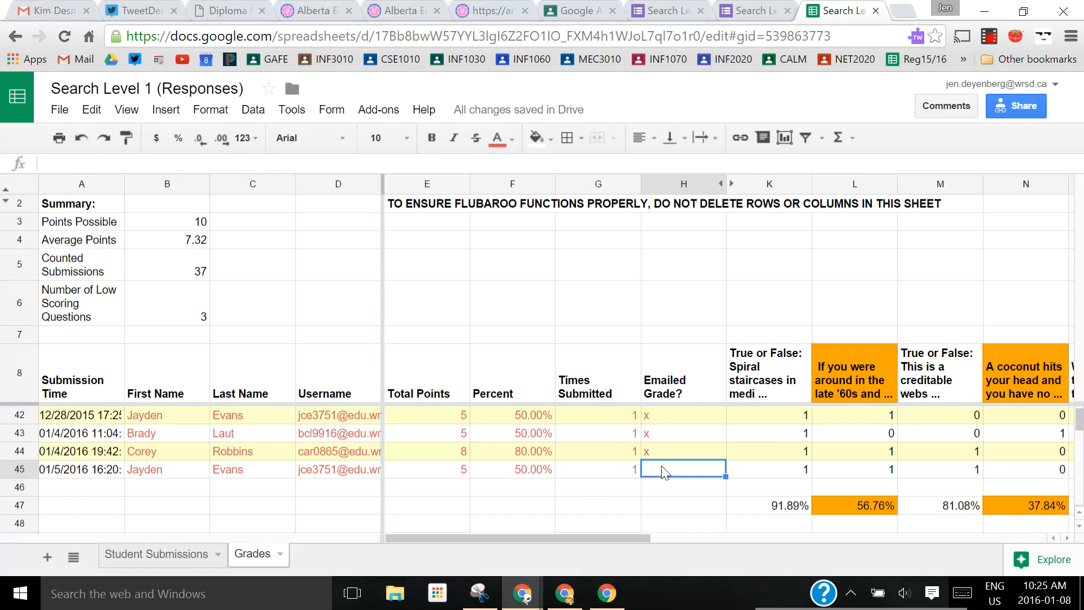
- Examine the question columns in the Grades sheet, checking the highlighted low-scoring questions and the percentages in row 47
{"action": "left_click_drag", "start_coordinate": [621, 540], "coordinate": [720, 540]}
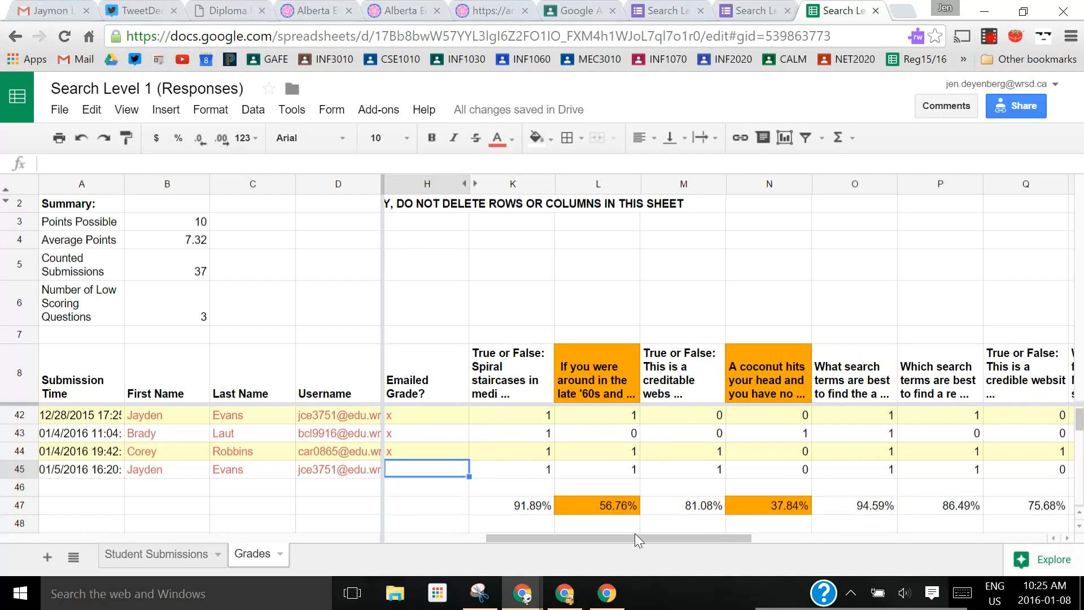
{"action": "left_click", "coordinate": [778, 370]}
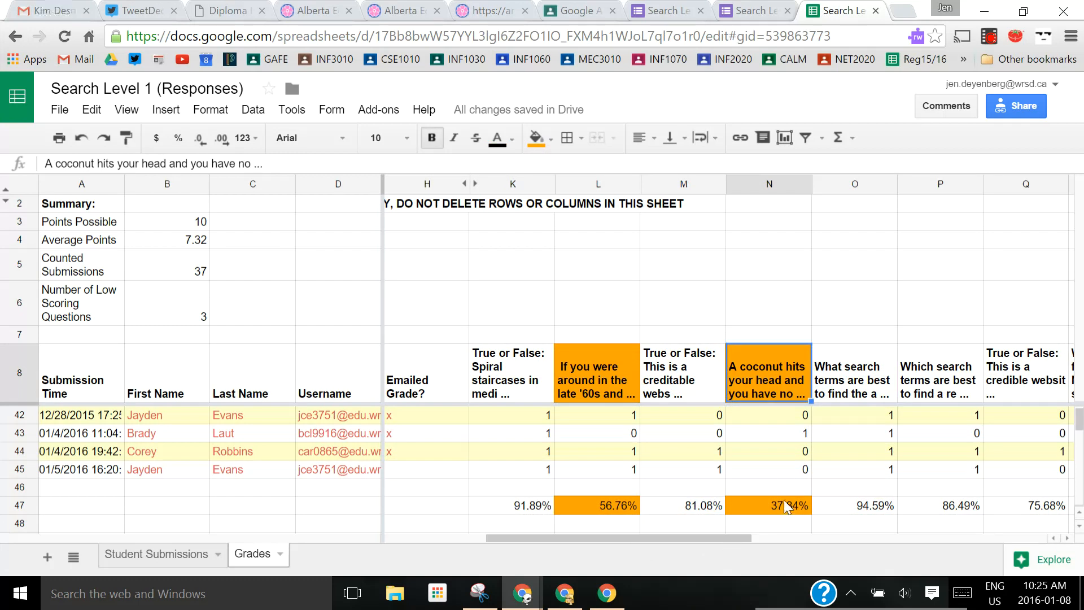
{"action": "left_click_drag", "start_coordinate": [746, 533], "coordinate": [787, 544]}
{"action": "right_click", "coordinate": [780, 523]}
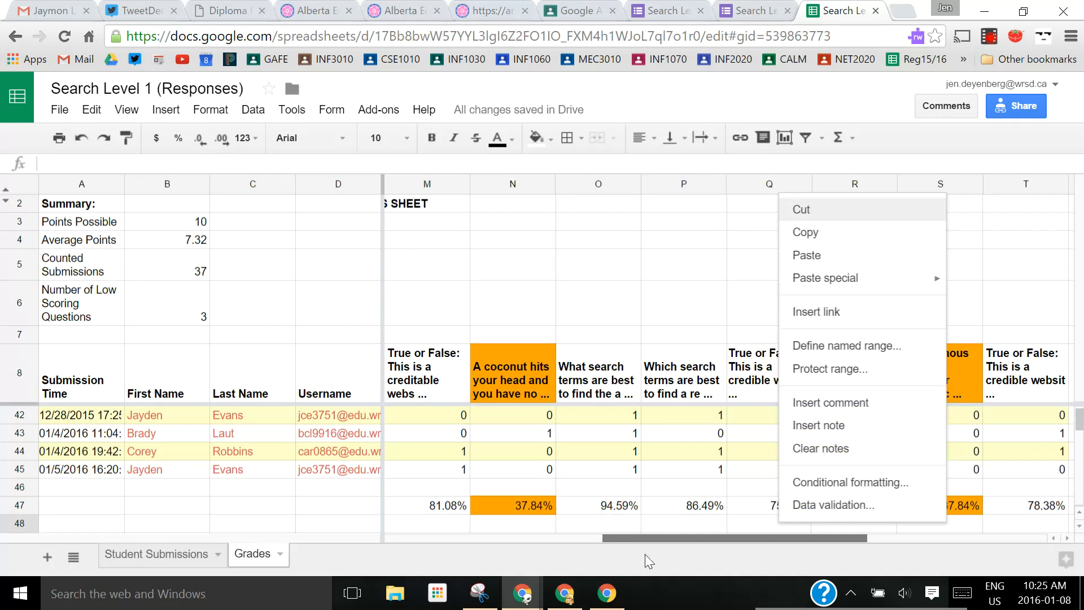
{"action": "left_click", "coordinate": [625, 539]}
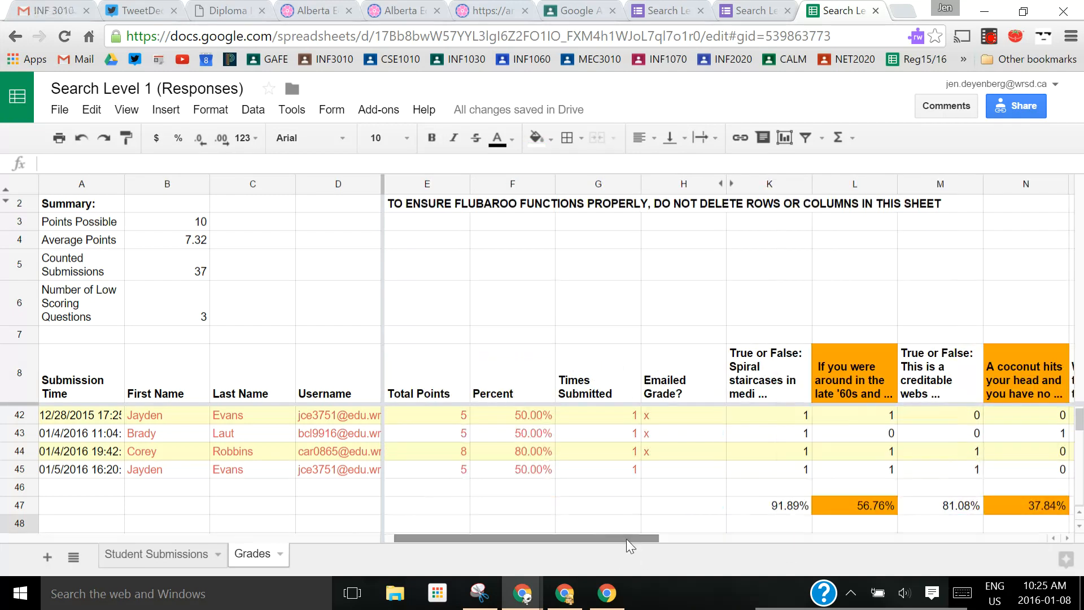
{"action": "left_click", "coordinate": [654, 475]}
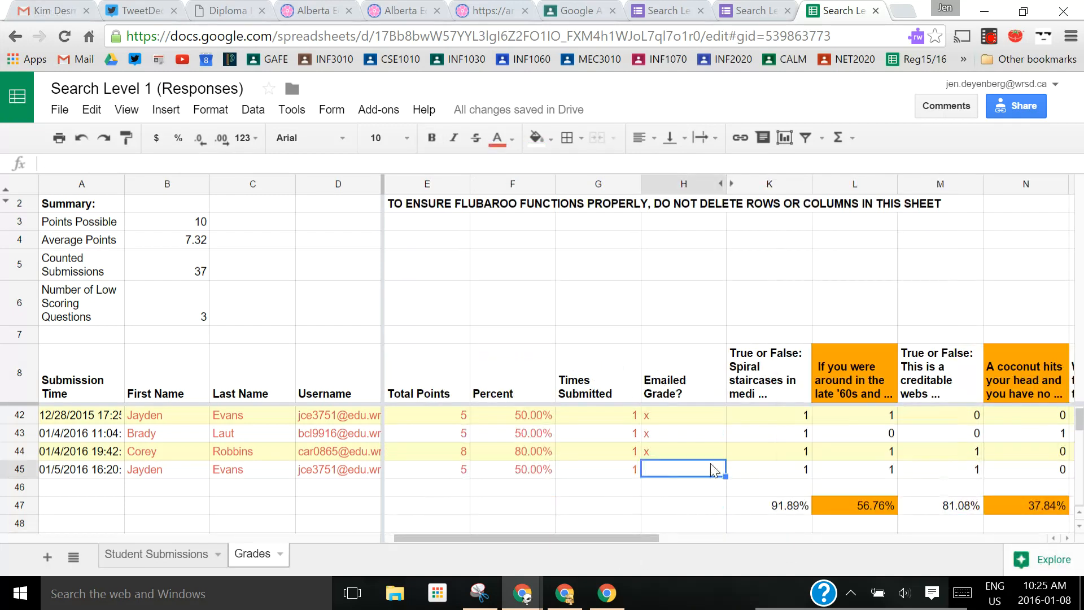
- Set up Flubaroo grade sharing via email (typical) with Username as the email address question, and close the dialog without sending
{"action": "left_click", "coordinate": [377, 115]}
{"action": "mouse_move", "coordinate": [489, 164]}
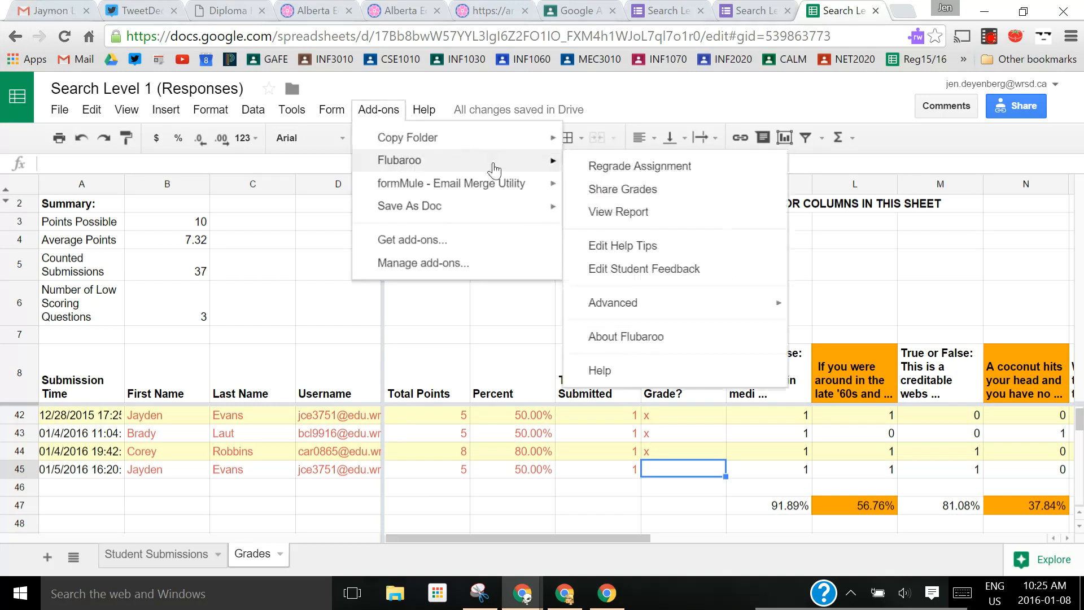
{"action": "left_click", "coordinate": [669, 188]}
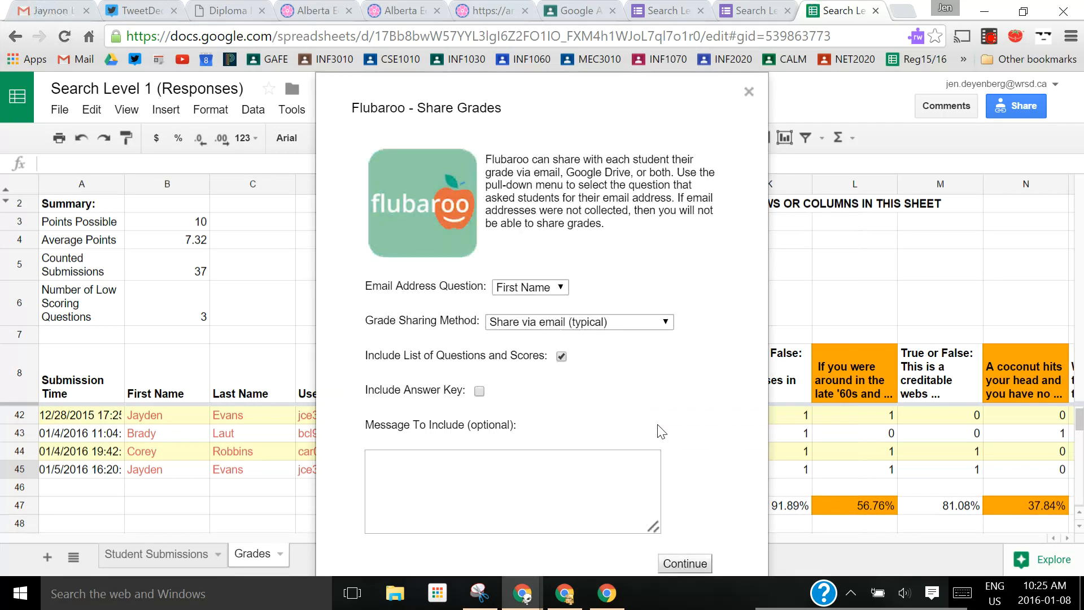
{"action": "left_click", "coordinate": [559, 324]}
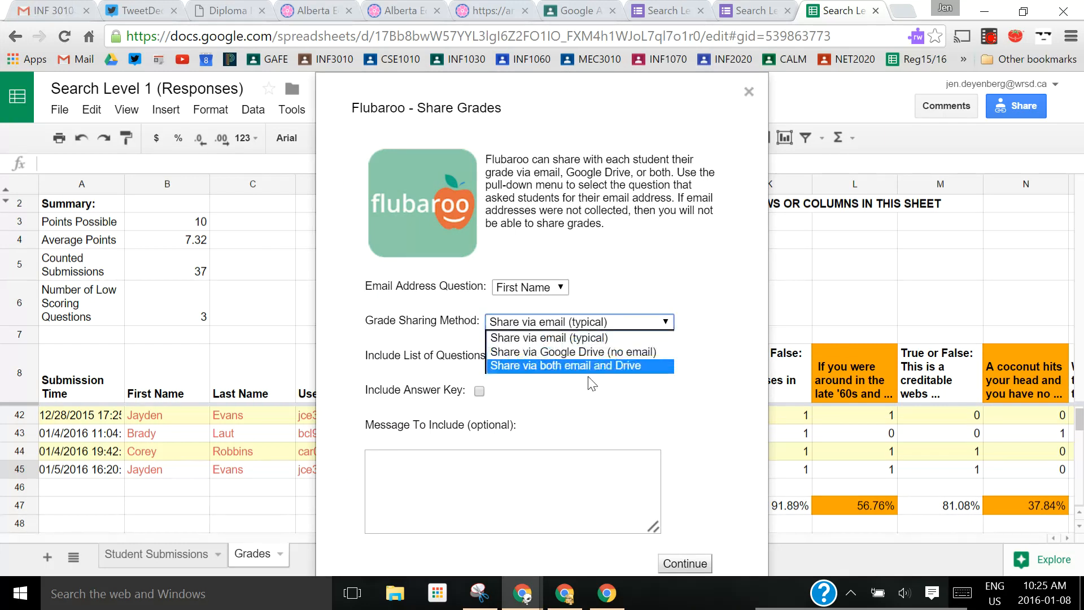
{"action": "left_click", "coordinate": [574, 339]}
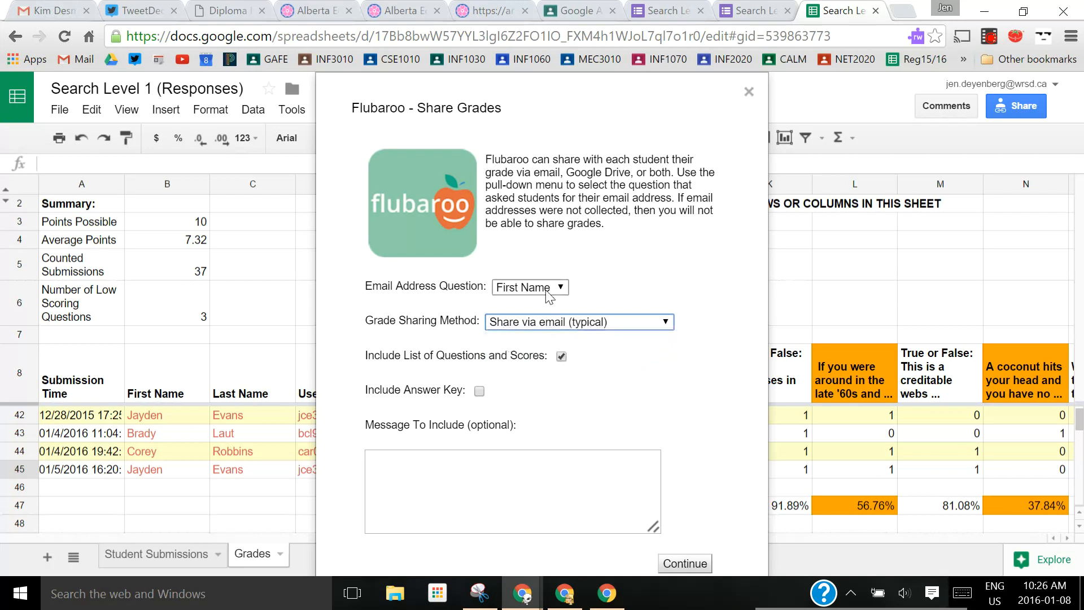
{"action": "left_click", "coordinate": [546, 291]}
{"action": "left_click", "coordinate": [540, 330]}
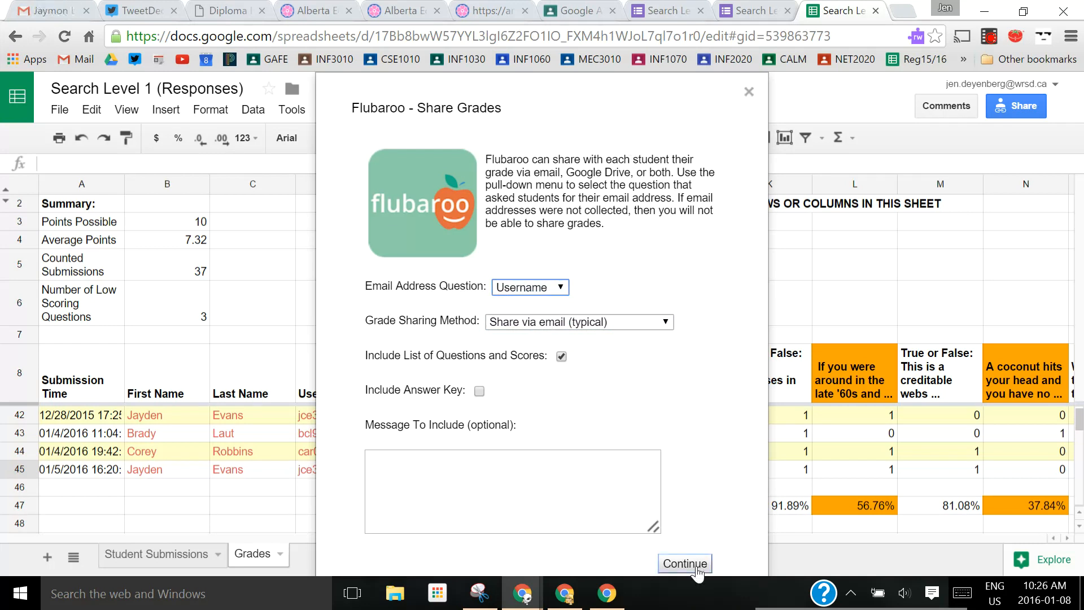
{"action": "left_click", "coordinate": [749, 92]}
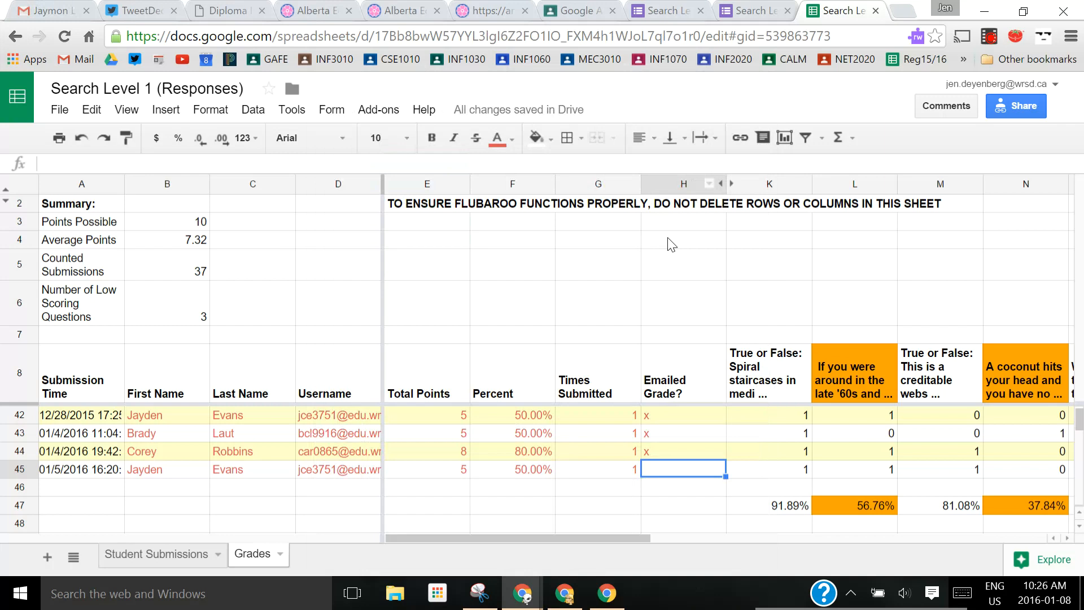
- Enter x as the Emailed Grade mark for the submission in row 45 of the Grades sheet
{"action": "left_click", "coordinate": [682, 508]}
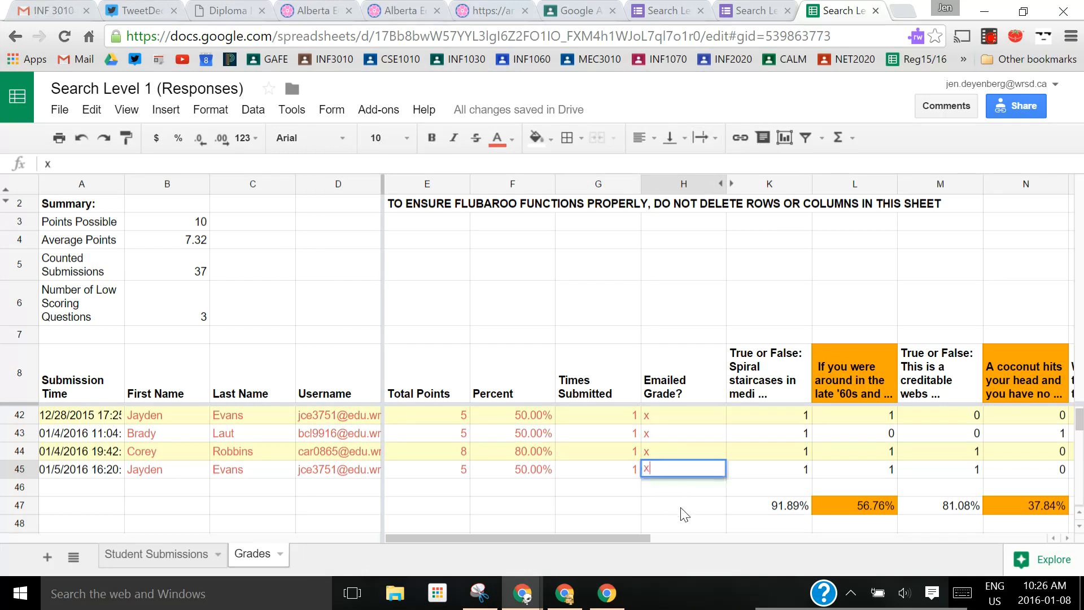
- View the live Search Level 1 form and its note about recording the respondent's username
{"action": "left_click", "coordinate": [728, 8]}
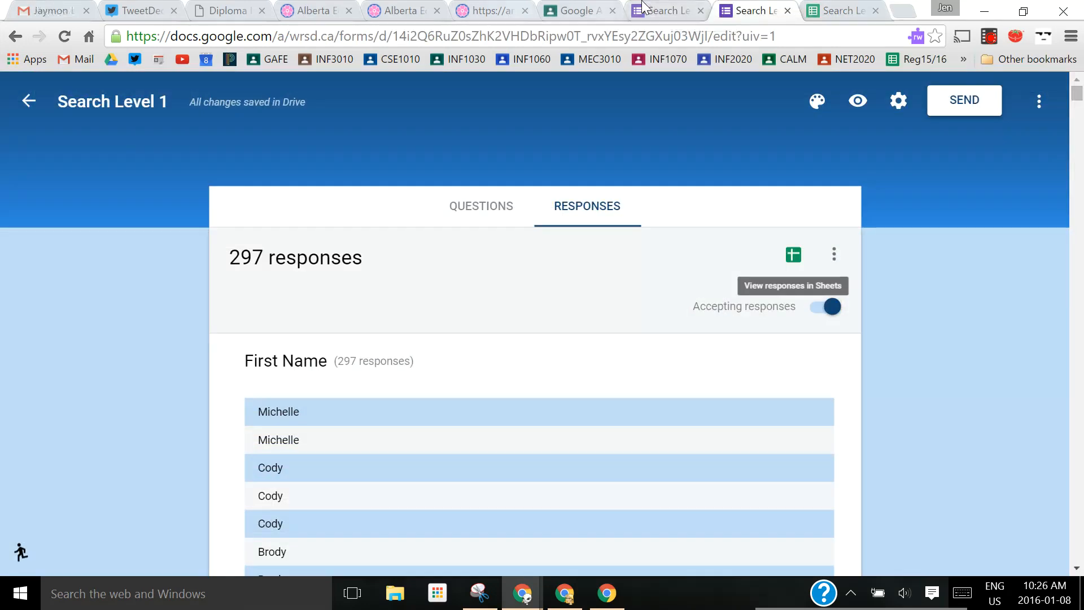
{"action": "left_click", "coordinate": [658, 8]}
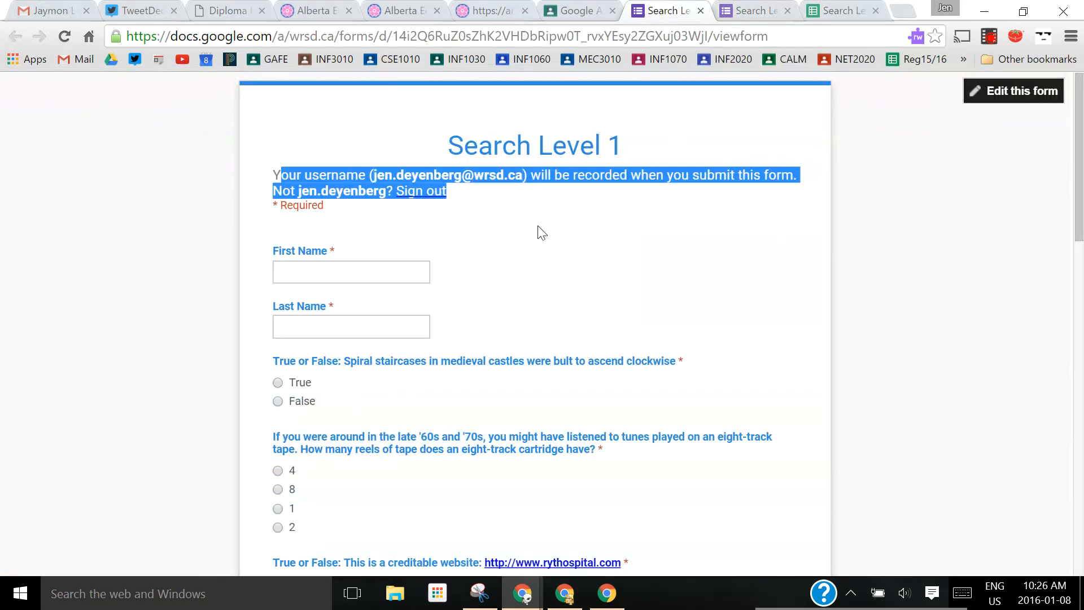
{"action": "scroll", "coordinate": [538, 232], "scroll_direction": "down", "scroll_amount": 3}
- Review the form's settings for automatic collection of the respondent's username in the form editor and save them
{"action": "left_click", "coordinate": [750, 9]}
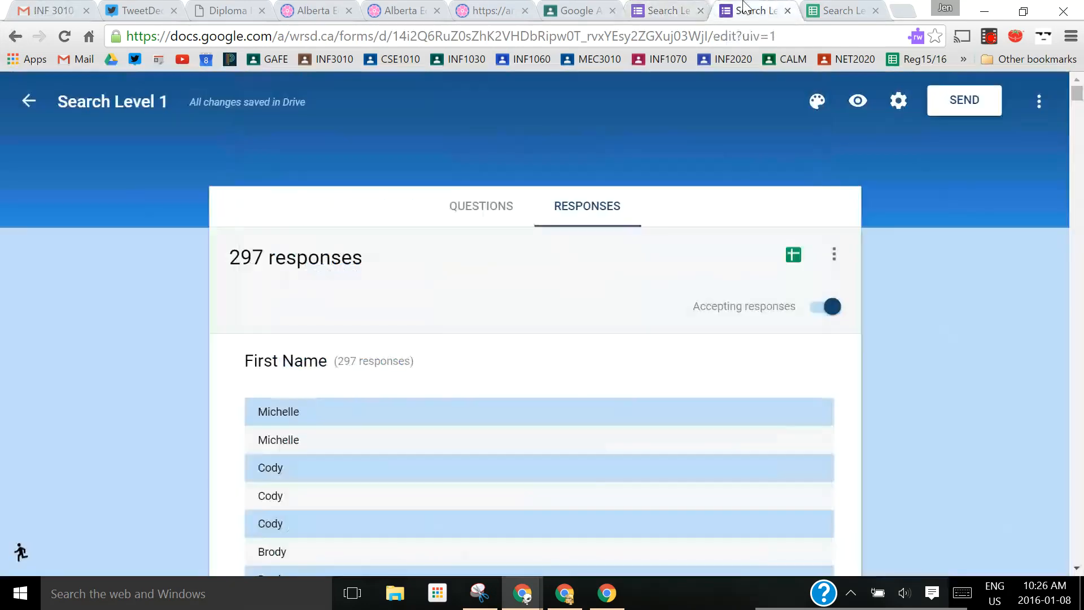
{"action": "left_click", "coordinate": [896, 101]}
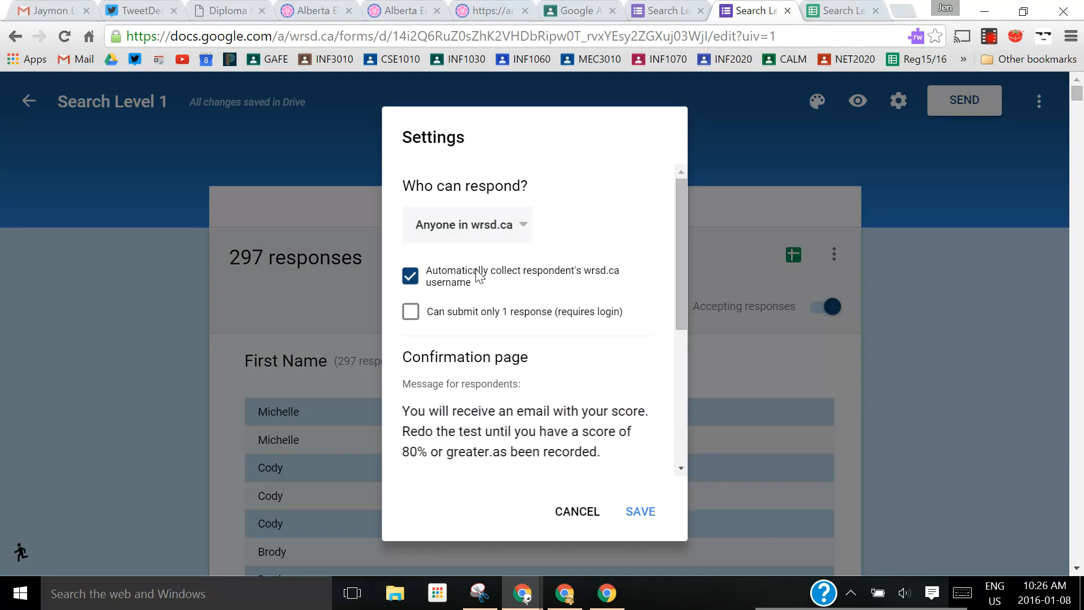
{"action": "left_click", "coordinate": [640, 511]}
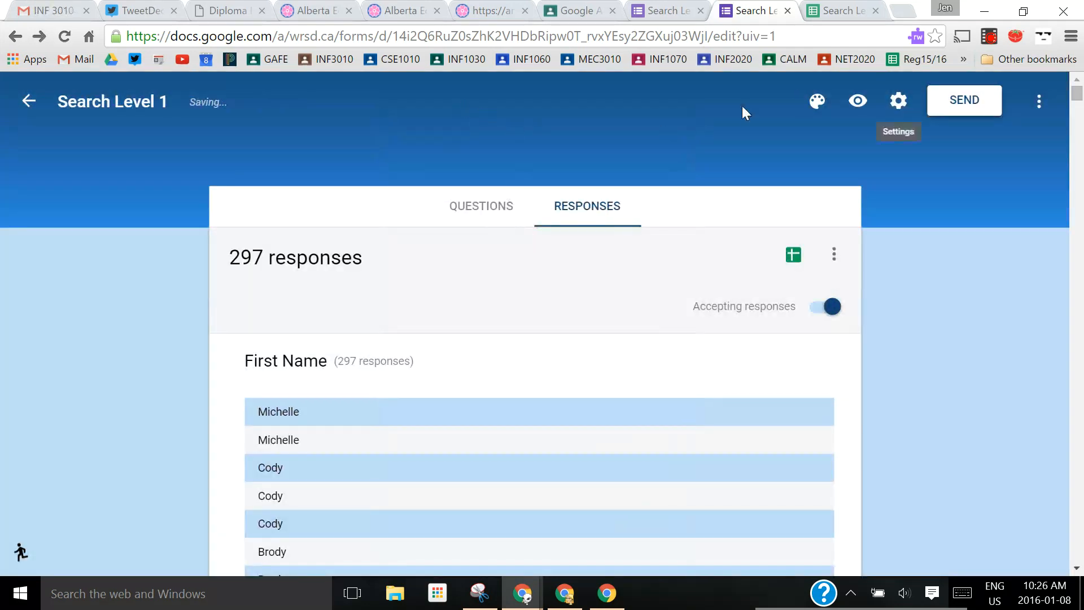
- Examine the form's questions in the editor, opening the spiral staircases question to check its True and False options
{"action": "left_click", "coordinate": [485, 205]}
{"action": "scroll", "coordinate": [704, 300], "scroll_direction": "down", "scroll_amount": 6}
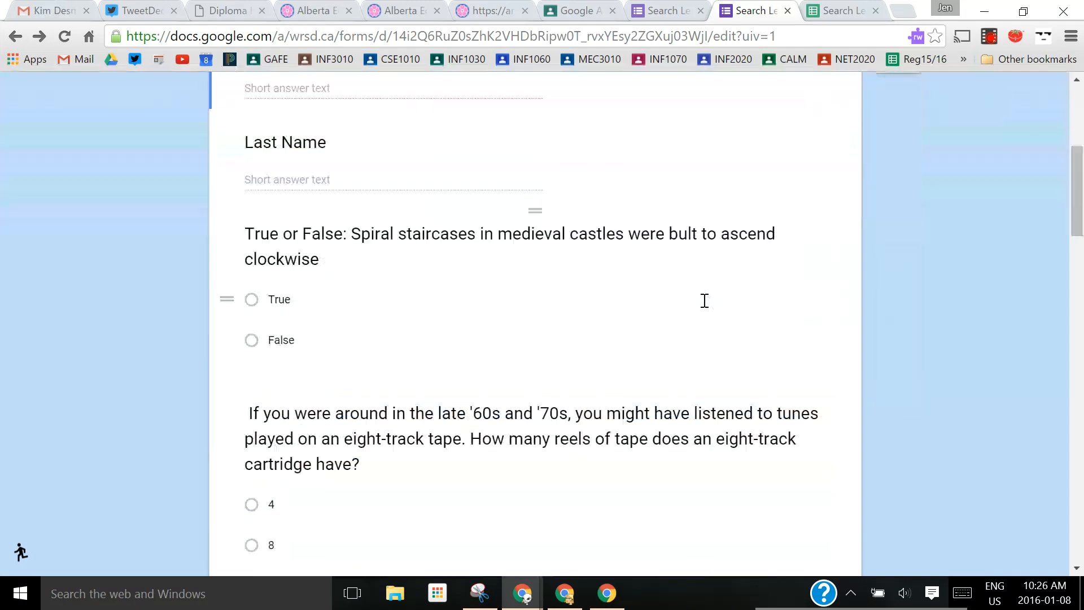
{"action": "scroll", "coordinate": [694, 308], "scroll_direction": "down", "scroll_amount": 3}
{"action": "scroll", "coordinate": [597, 244], "scroll_direction": "up", "scroll_amount": 3}
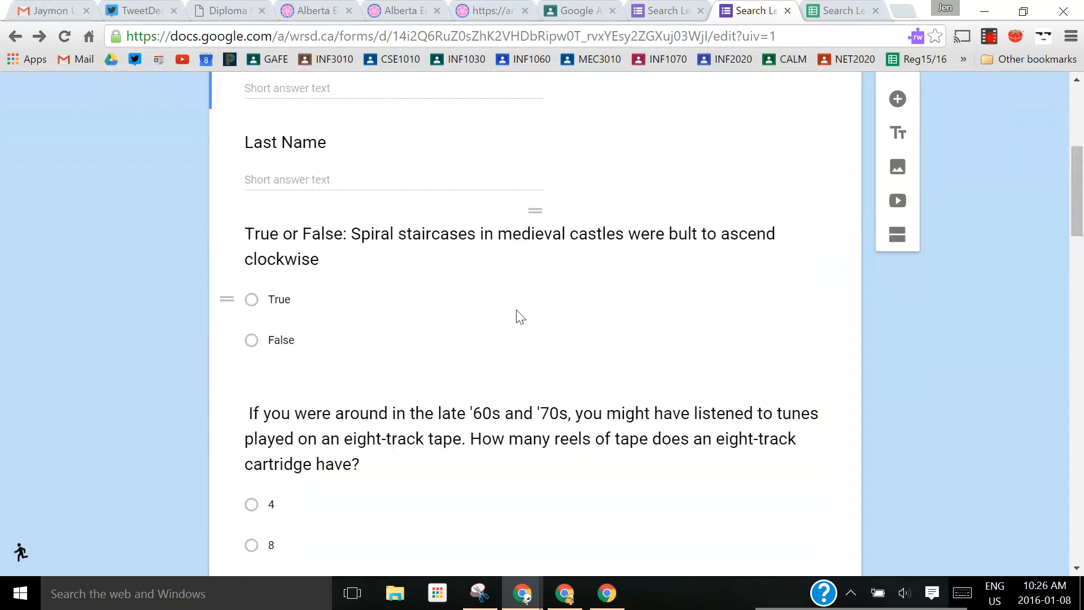
{"action": "left_click", "coordinate": [537, 305]}
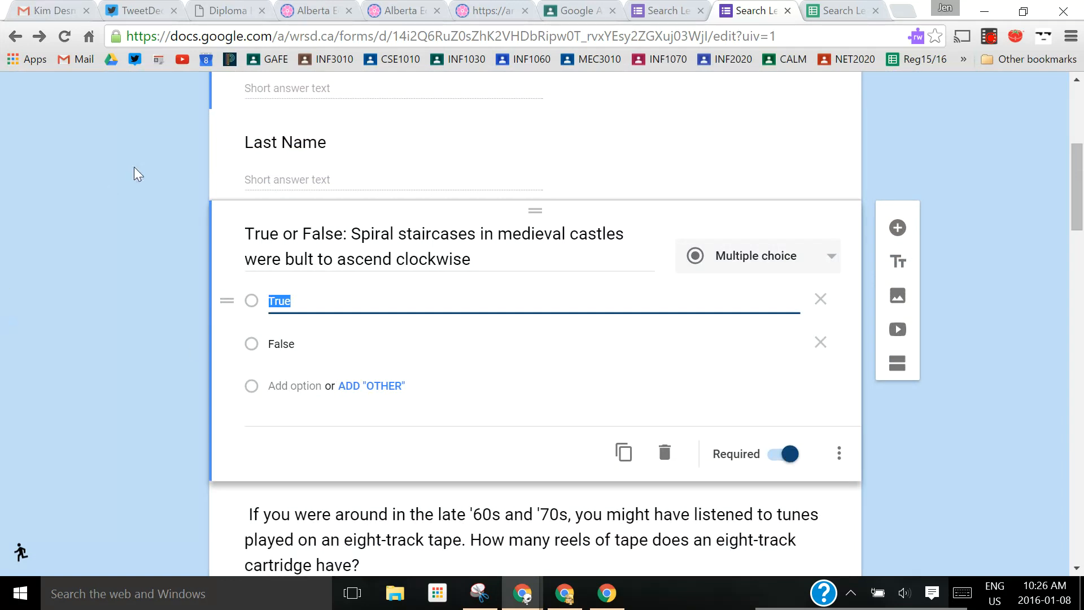
{"action": "scroll", "coordinate": [452, 170], "scroll_direction": "up", "scroll_amount": 6}
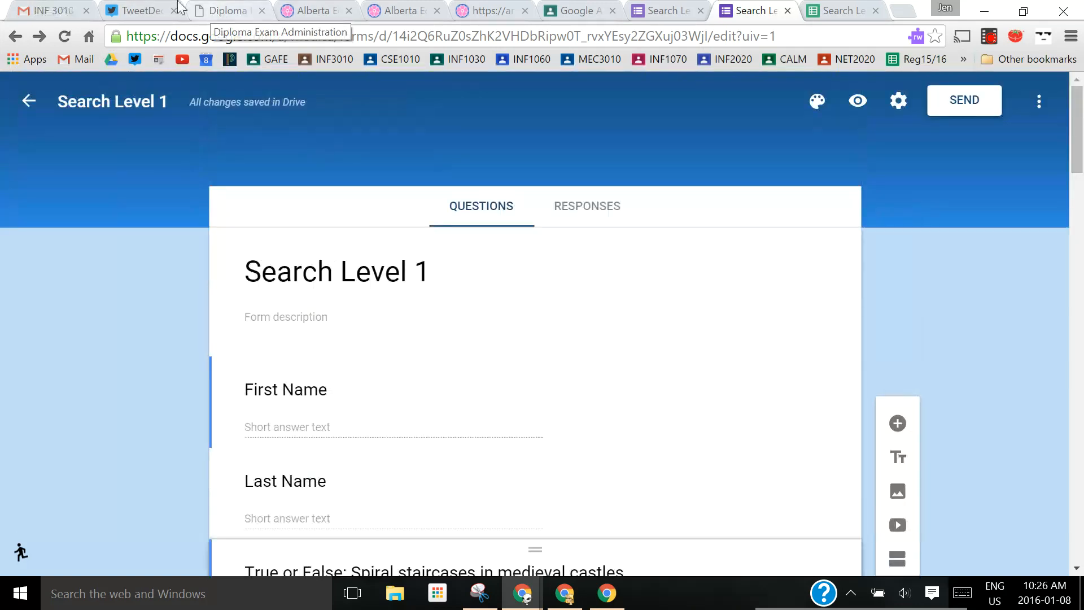
- Switch to Gmail, show the sent mail and minimise the two open chat windows
{"action": "left_click", "coordinate": [62, 9]}
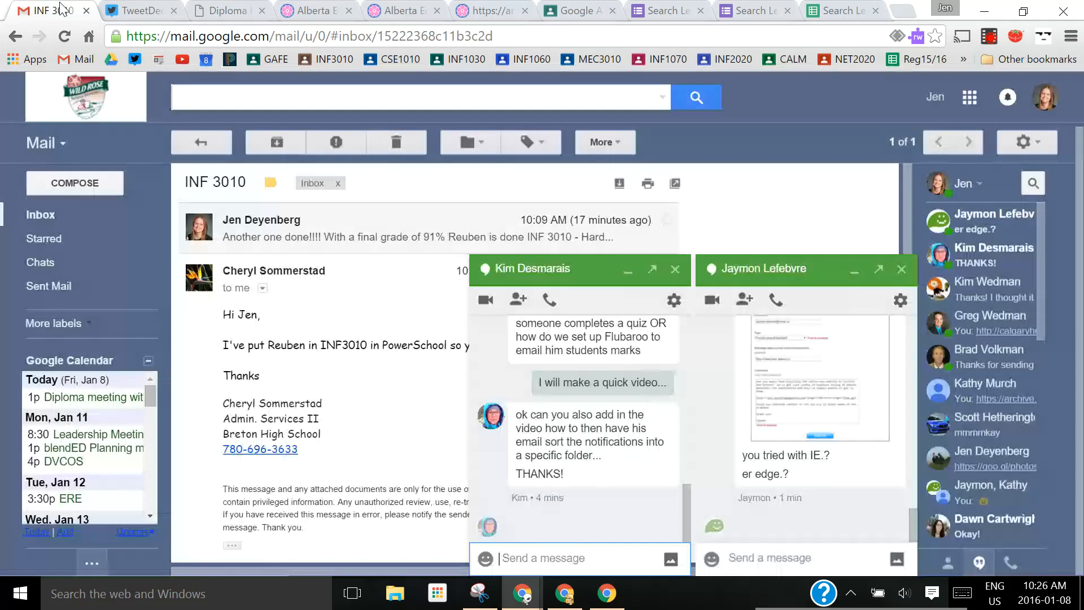
{"action": "left_click", "coordinate": [48, 285]}
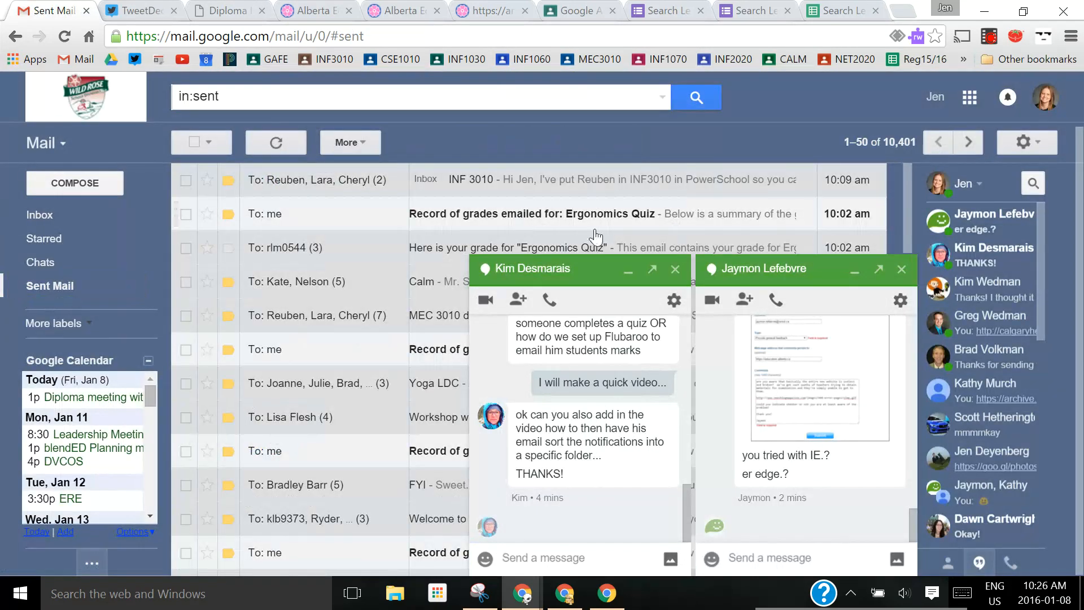
{"action": "left_click", "coordinate": [628, 272]}
{"action": "left_click", "coordinate": [854, 271]}
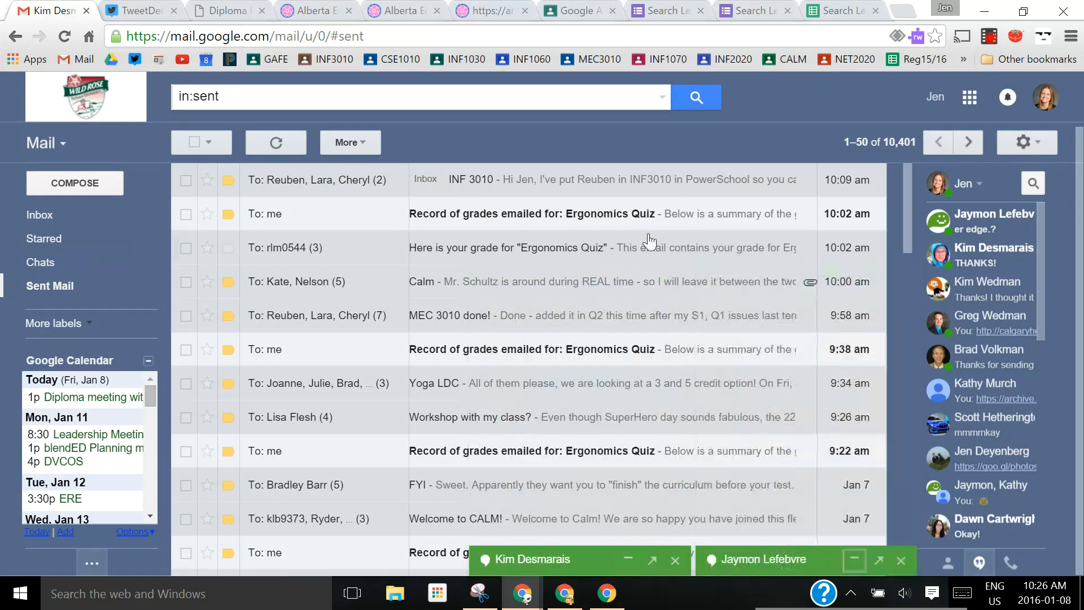
- View the emailed record of grades for Ergonomics Quiz and return to the sent mail list
{"action": "left_click", "coordinate": [556, 220]}
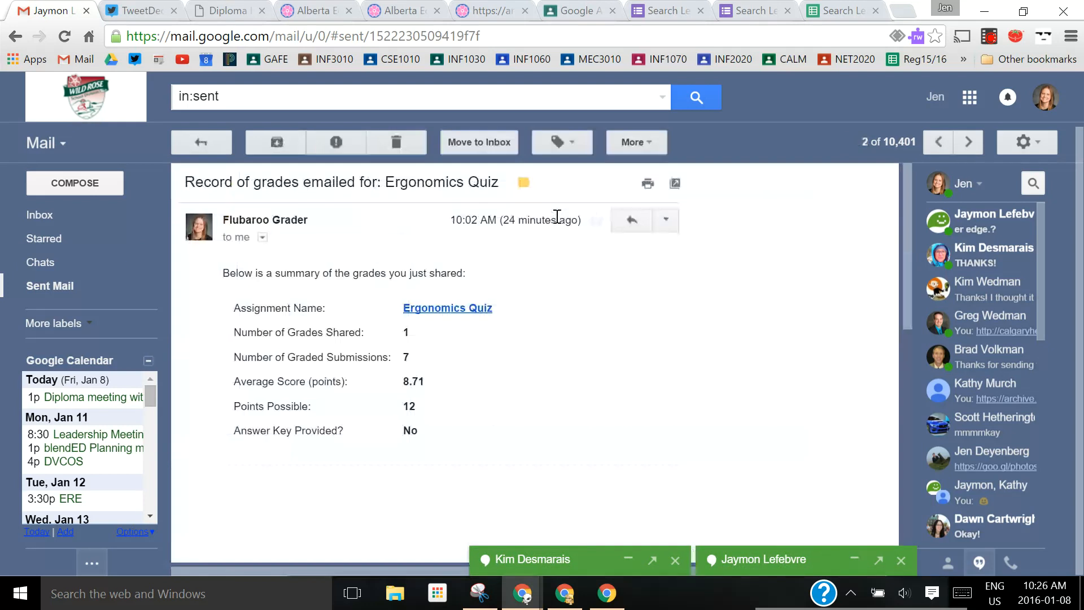
{"action": "left_click", "coordinate": [15, 36]}
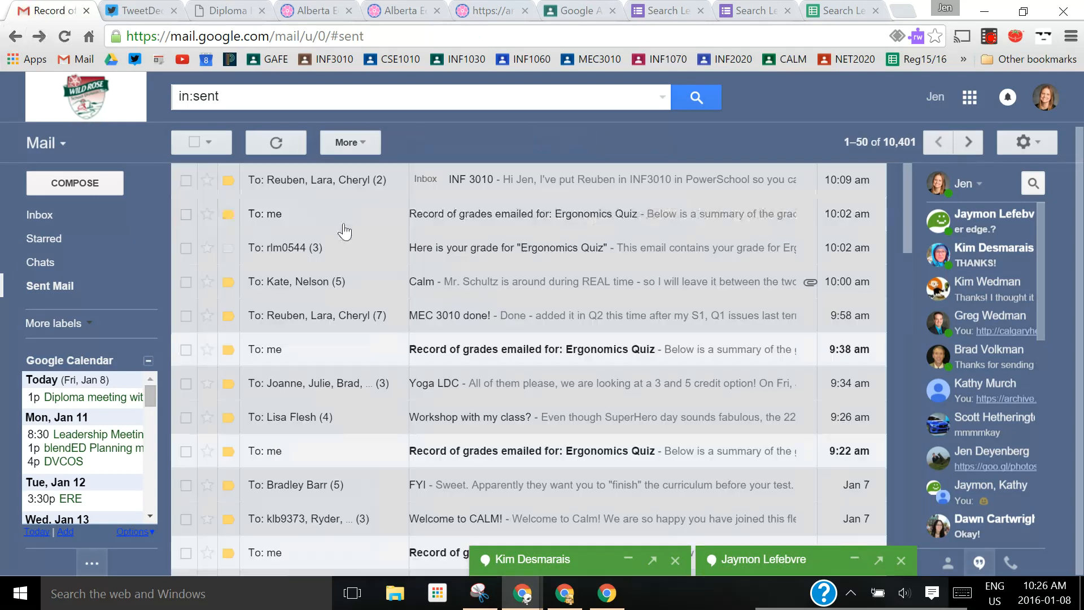
- Examine the student's "Here is your grade for Ergonomics Quiz" email, checking the grade summary and the marking of each answer
{"action": "left_click", "coordinate": [451, 252]}
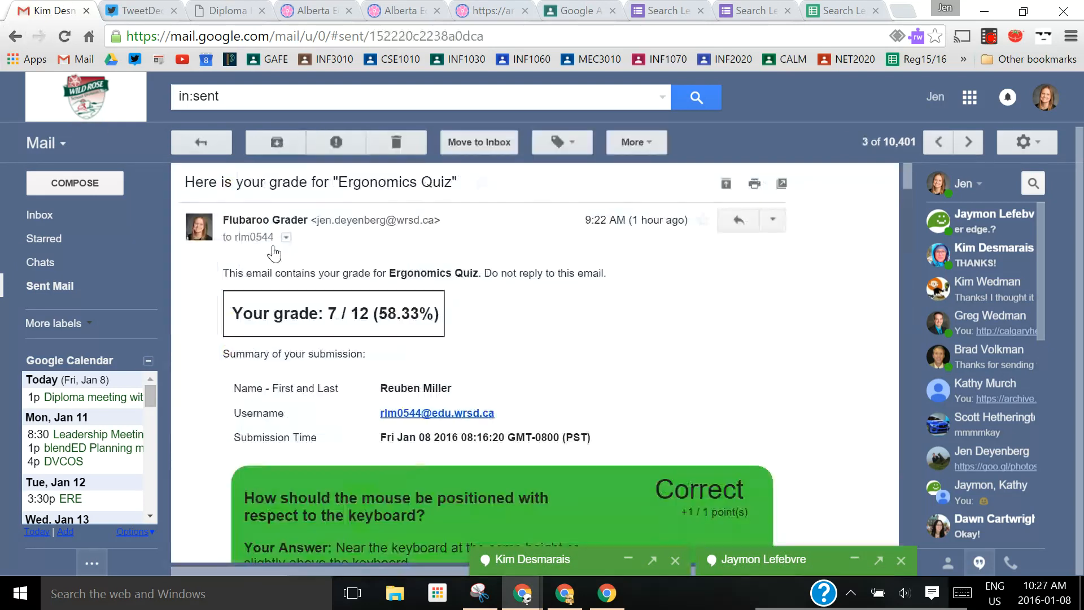
{"action": "scroll", "coordinate": [446, 274], "scroll_direction": "down", "scroll_amount": 15}
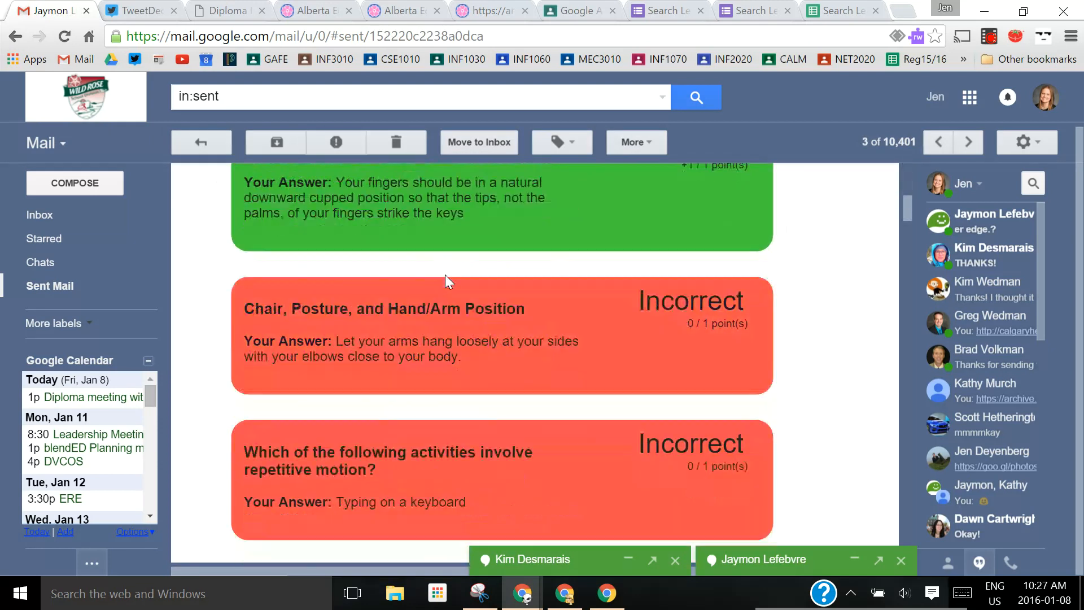
{"action": "scroll", "coordinate": [445, 275], "scroll_direction": "down", "scroll_amount": 3}
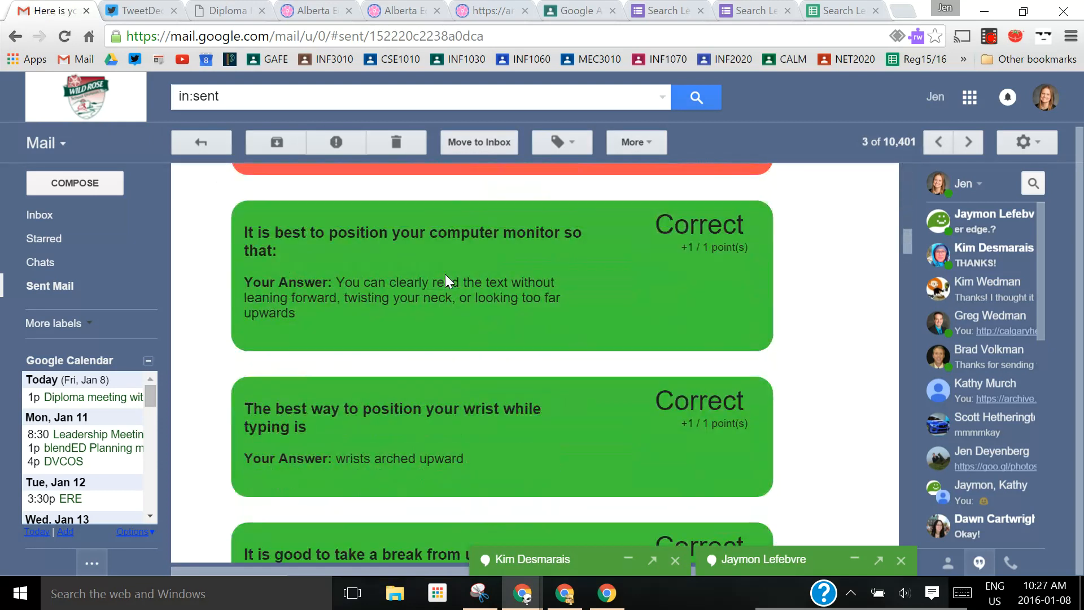
{"action": "scroll", "coordinate": [619, 289], "scroll_direction": "down", "scroll_amount": 3}
{"action": "scroll", "coordinate": [617, 287], "scroll_direction": "down", "scroll_amount": 3}
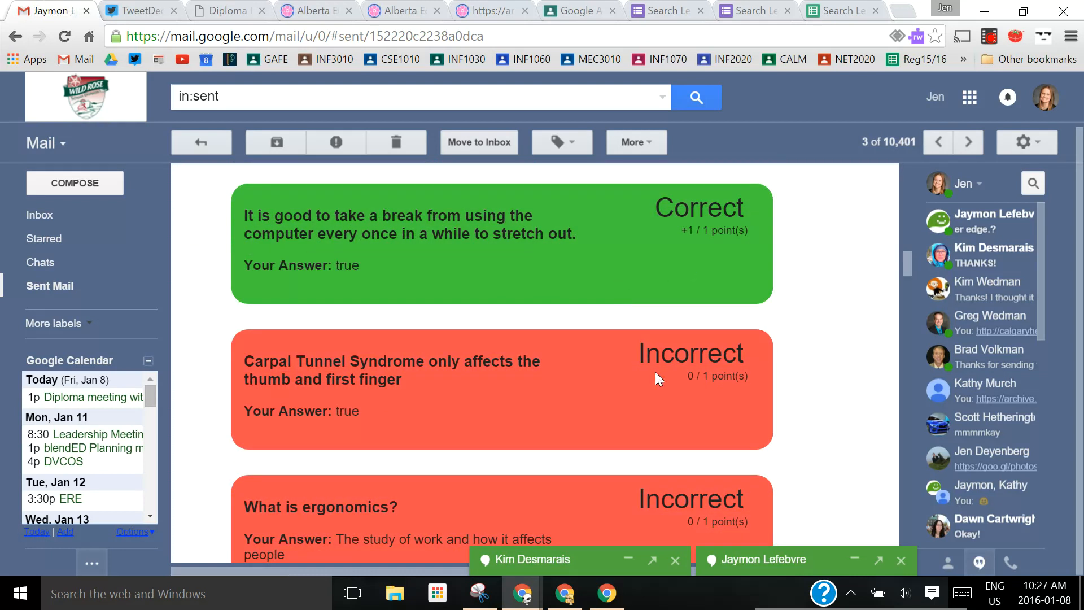
{"action": "scroll", "coordinate": [606, 358], "scroll_direction": "down", "scroll_amount": 3}
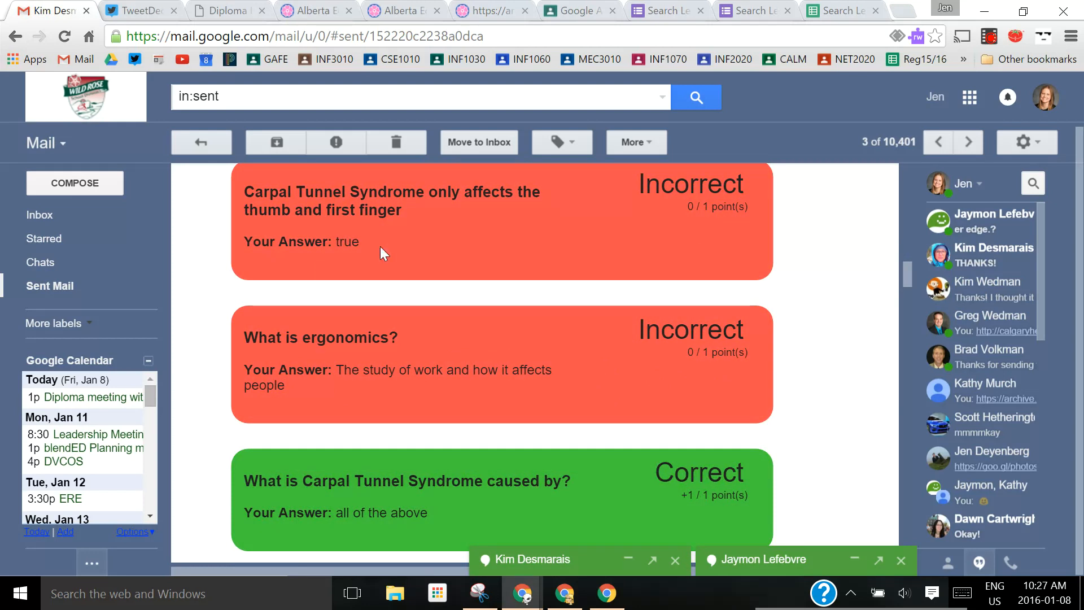
{"action": "scroll", "coordinate": [444, 361], "scroll_direction": "down", "scroll_amount": 3}
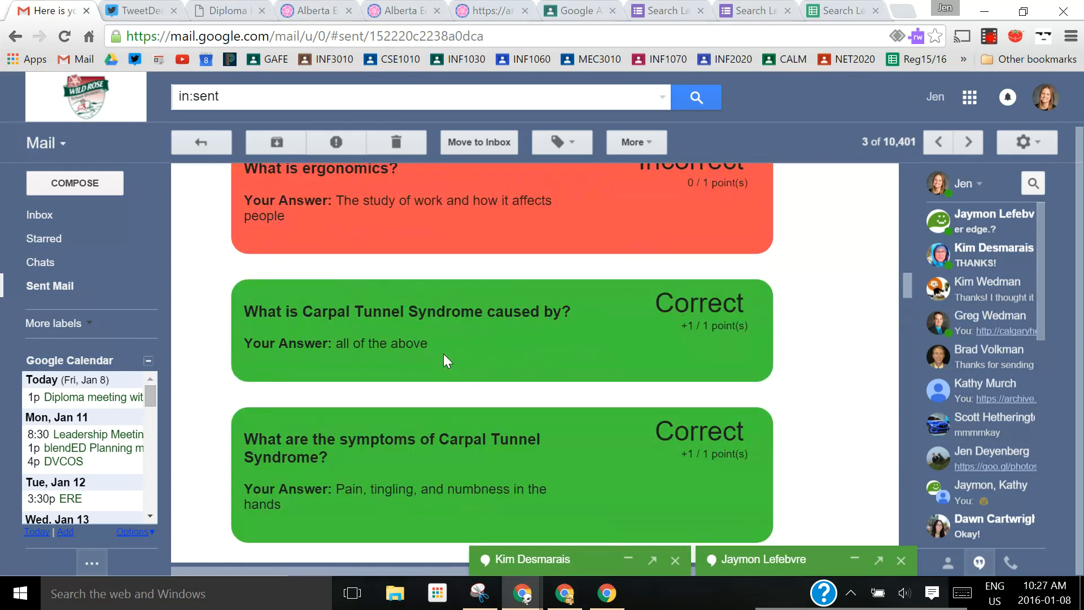
{"action": "scroll", "coordinate": [443, 358], "scroll_direction": "down", "scroll_amount": 3}
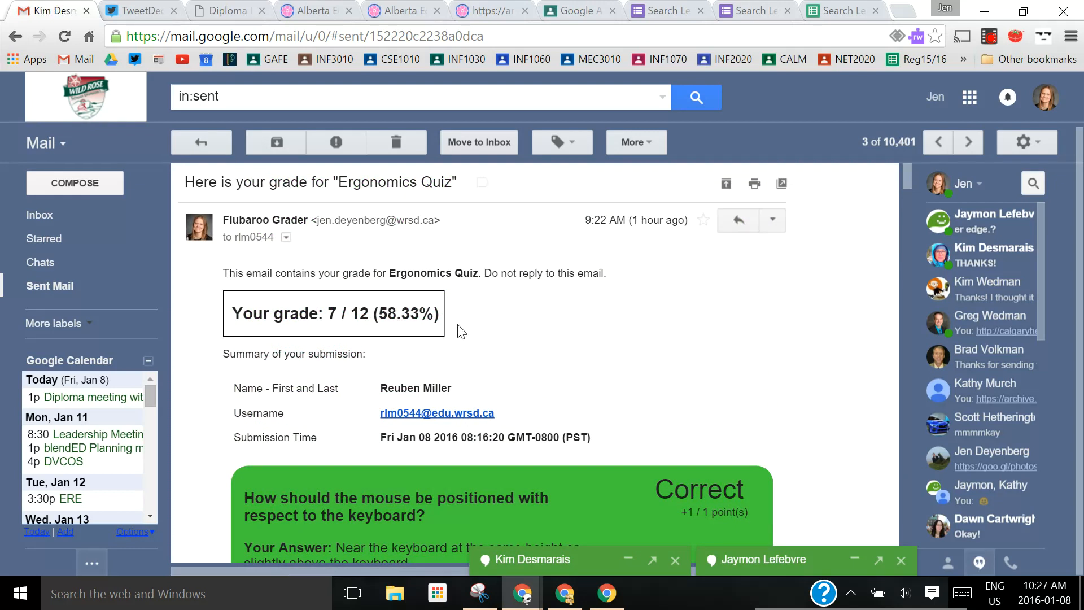
{"action": "scroll", "coordinate": [461, 332], "scroll_direction": "down", "scroll_amount": 20}
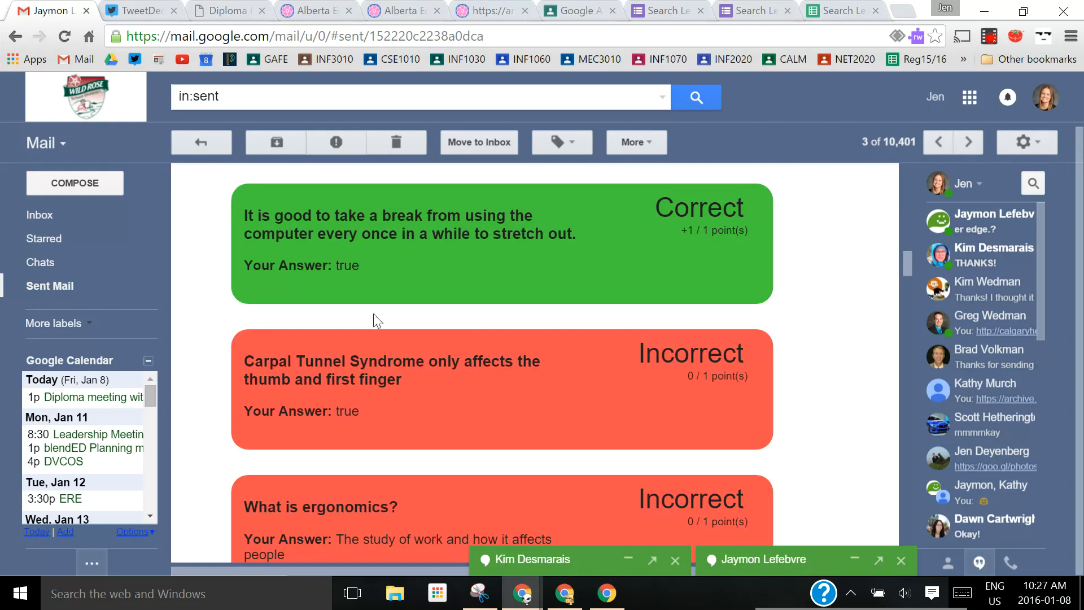
- Expand the full label list, and search the mail for all messages exchanged with one student by the student's address
{"action": "left_click", "coordinate": [72, 323]}
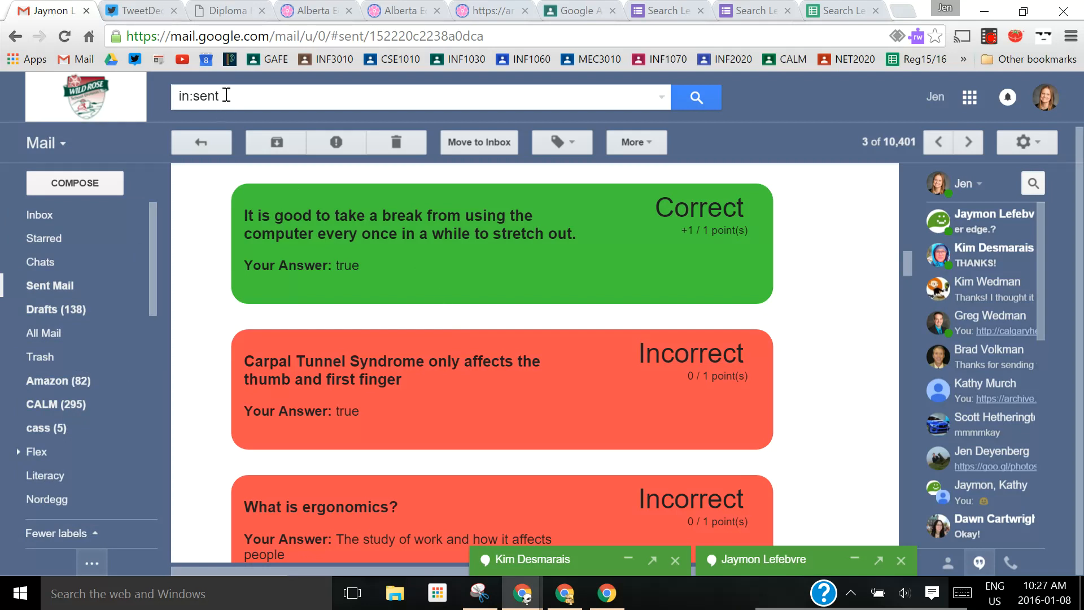
{"action": "triple_click", "coordinate": [250, 95]}
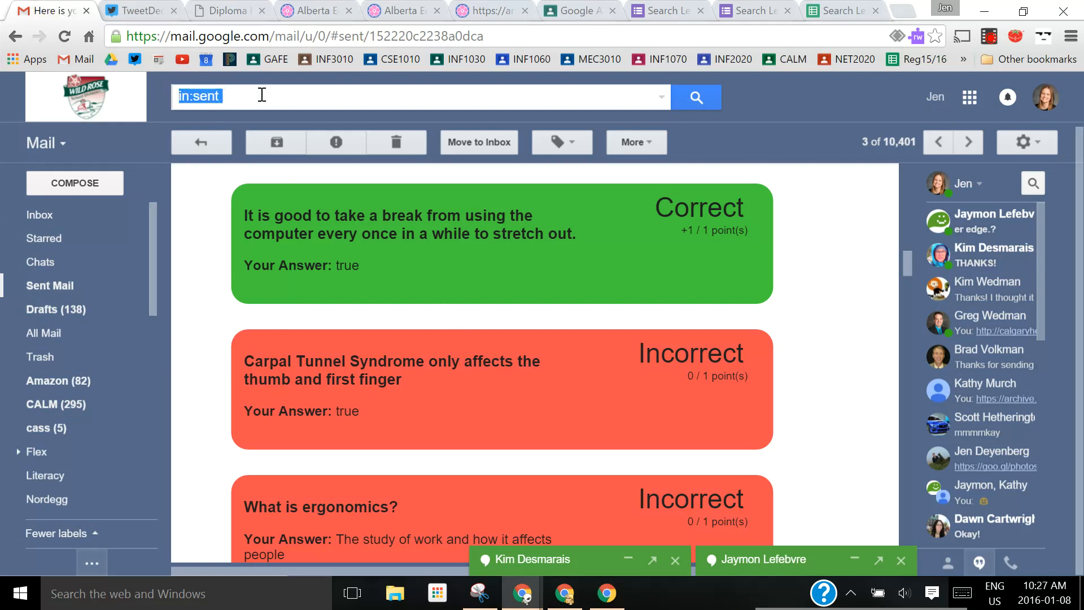
{"action": "key", "text": "BackSpace"}
{"action": "type", "text": "reu"}
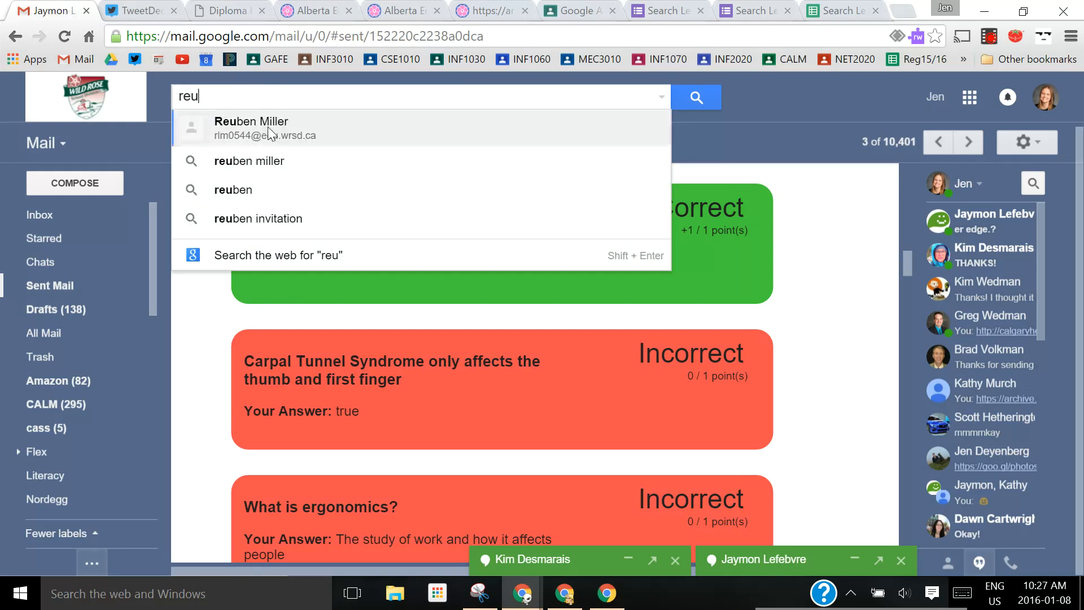
{"action": "left_click", "coordinate": [265, 121]}
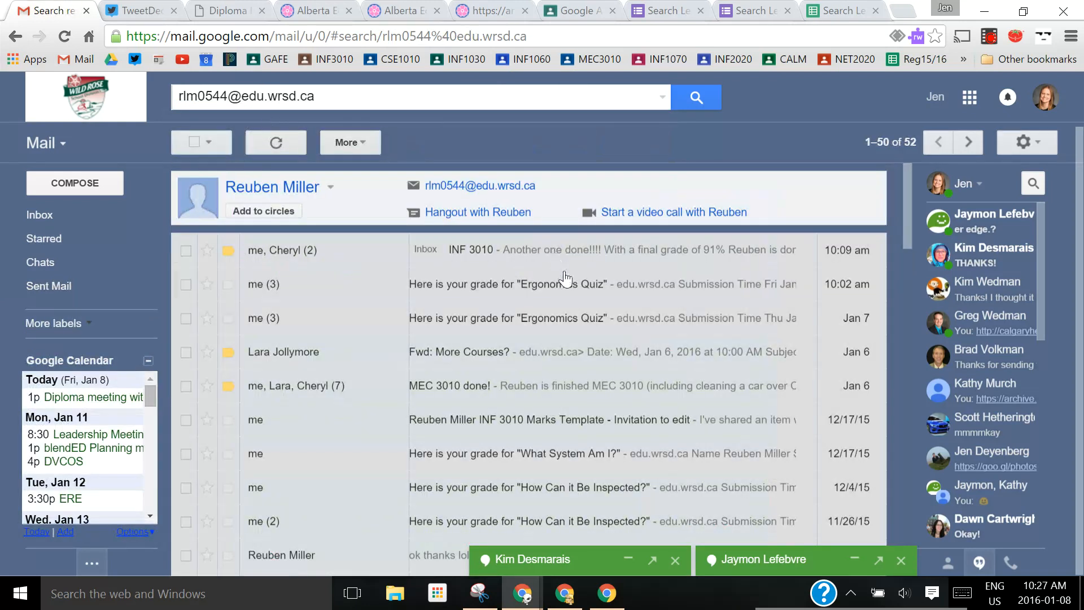
- Open the student's "Here is your grade for Gmail Level 4" email from the search results and show its additional message actions
{"action": "scroll", "coordinate": [514, 451], "scroll_direction": "down", "scroll_amount": 3}
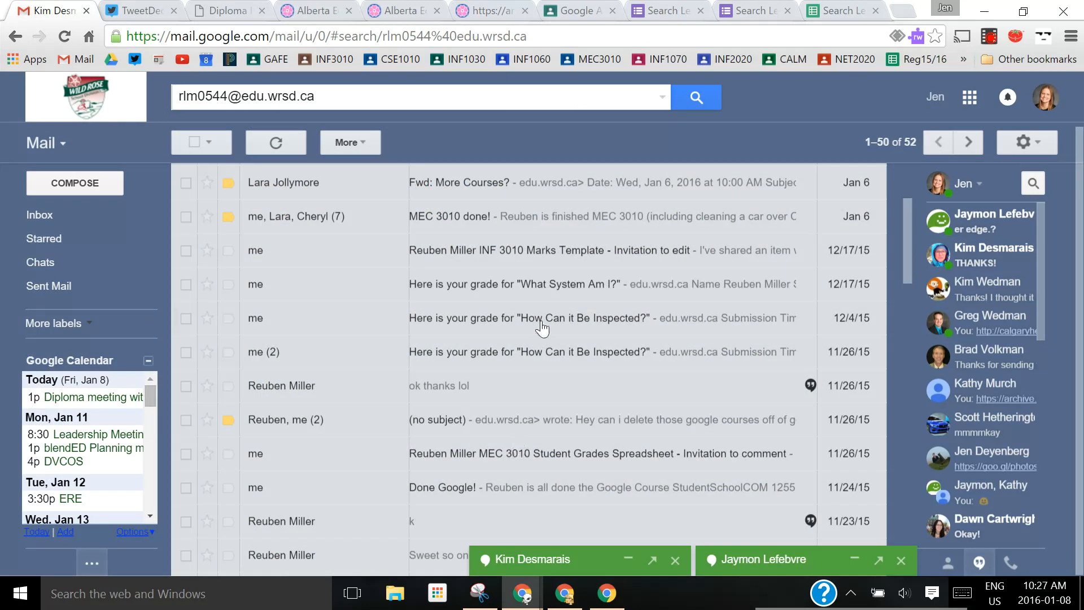
{"action": "scroll", "coordinate": [541, 327], "scroll_direction": "down", "scroll_amount": 6}
{"action": "scroll", "coordinate": [540, 327], "scroll_direction": "down", "scroll_amount": 5}
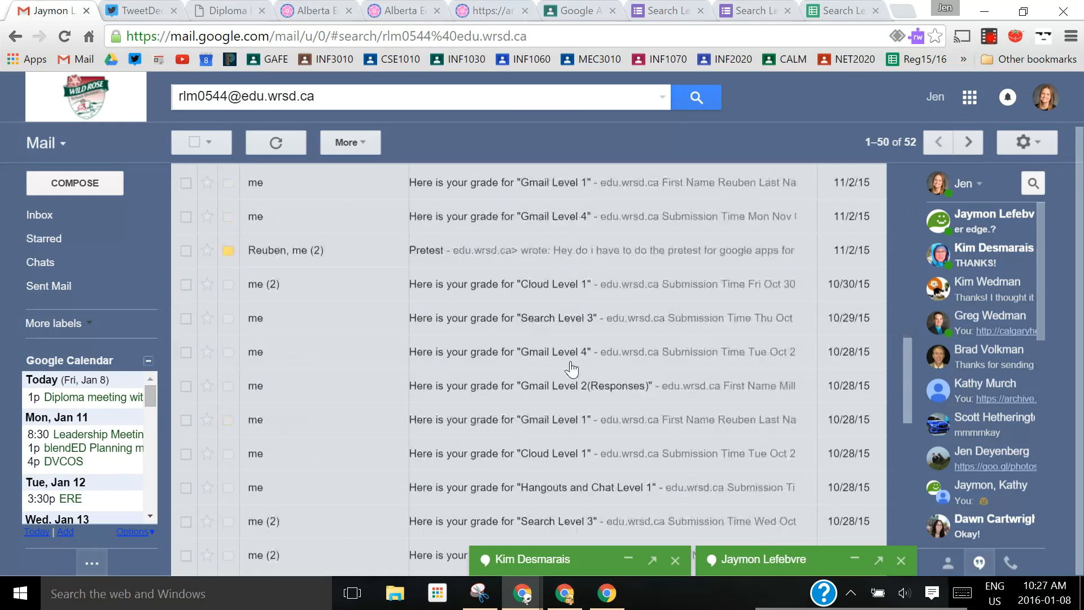
{"action": "left_click", "coordinate": [487, 362]}
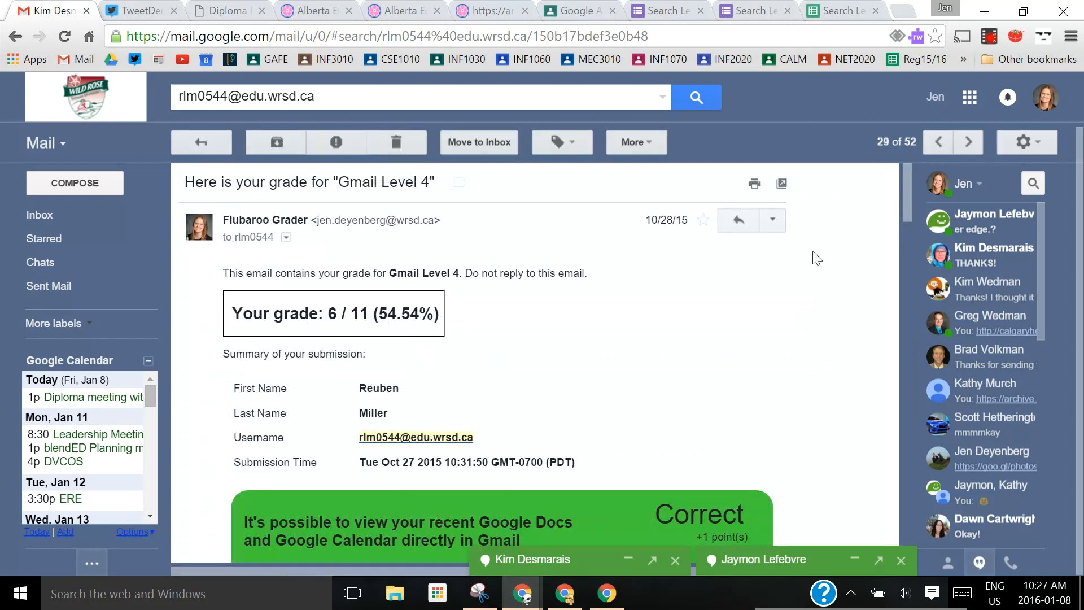
{"action": "left_click", "coordinate": [775, 223]}
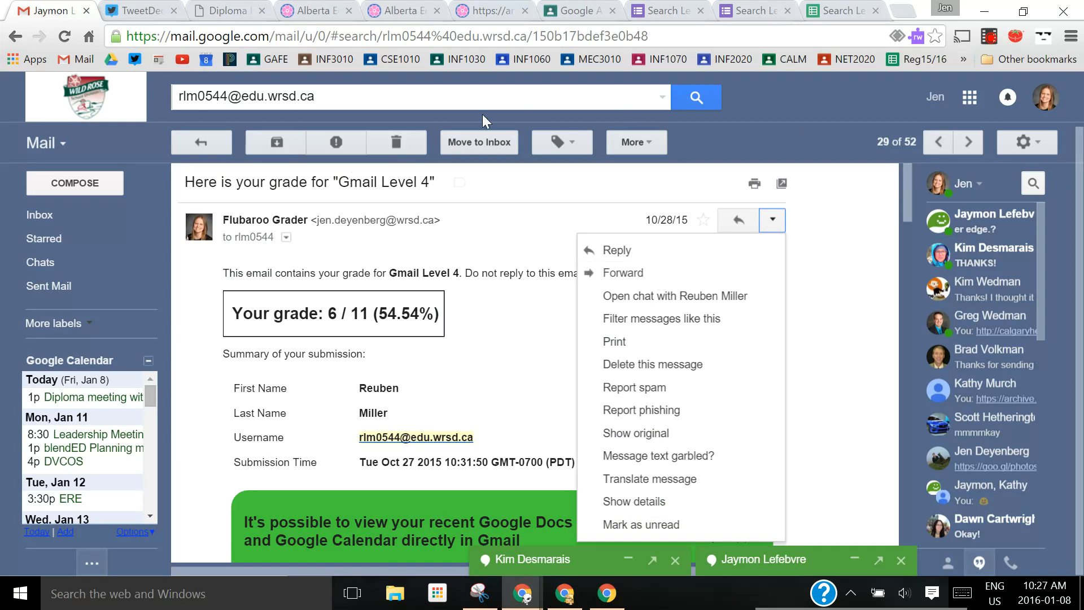
- Switch to the Search Level 1 form and on to the Grades sheet of the Search Level 1 (Responses) spreadsheet in Google Sheets
{"action": "left_click", "coordinate": [665, 11]}
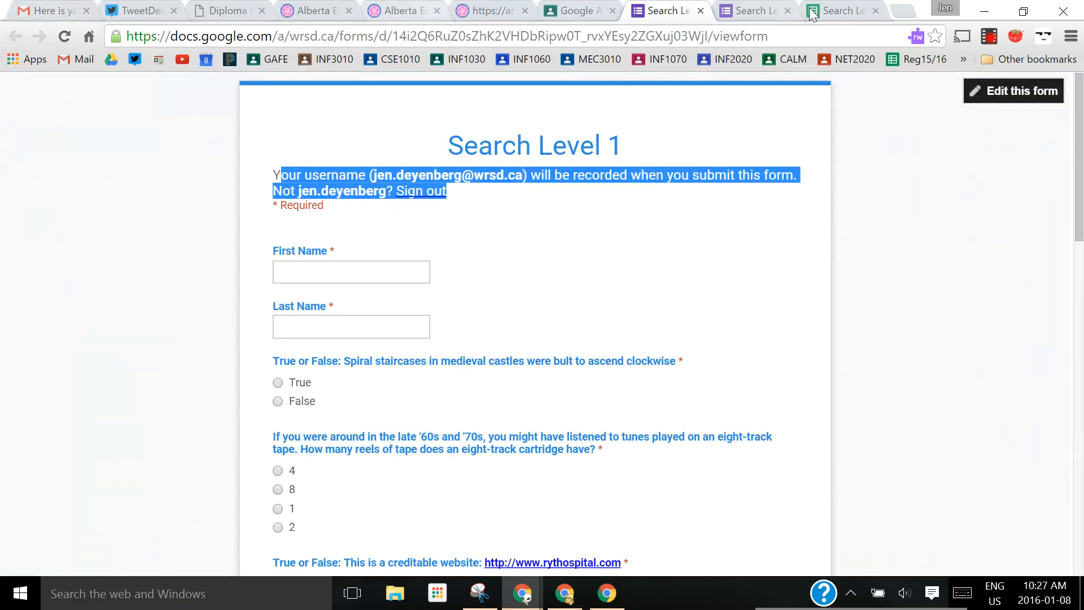
{"action": "left_click", "coordinate": [834, 12]}
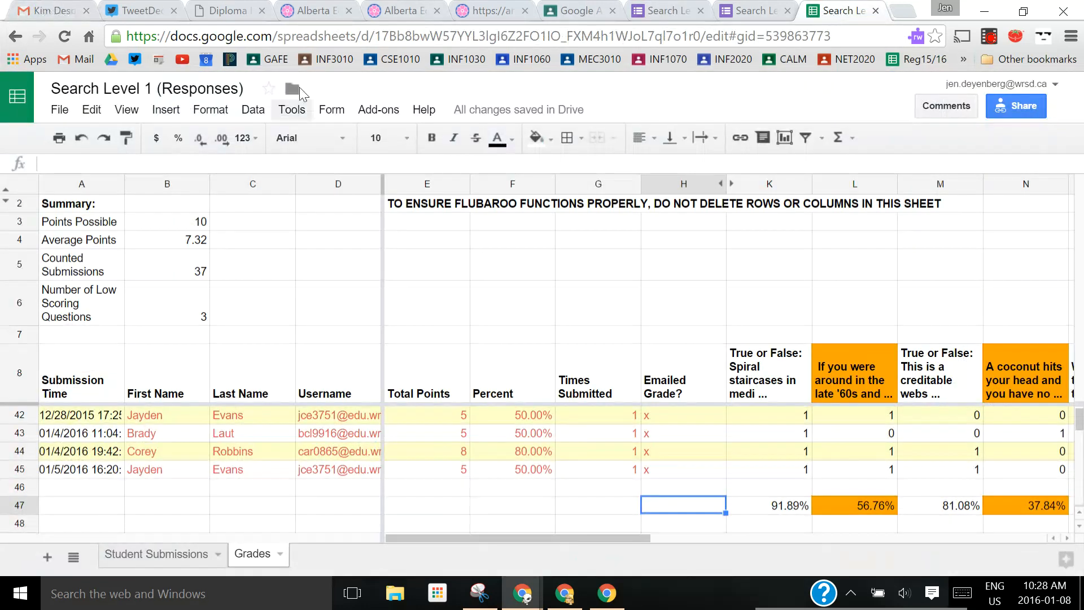